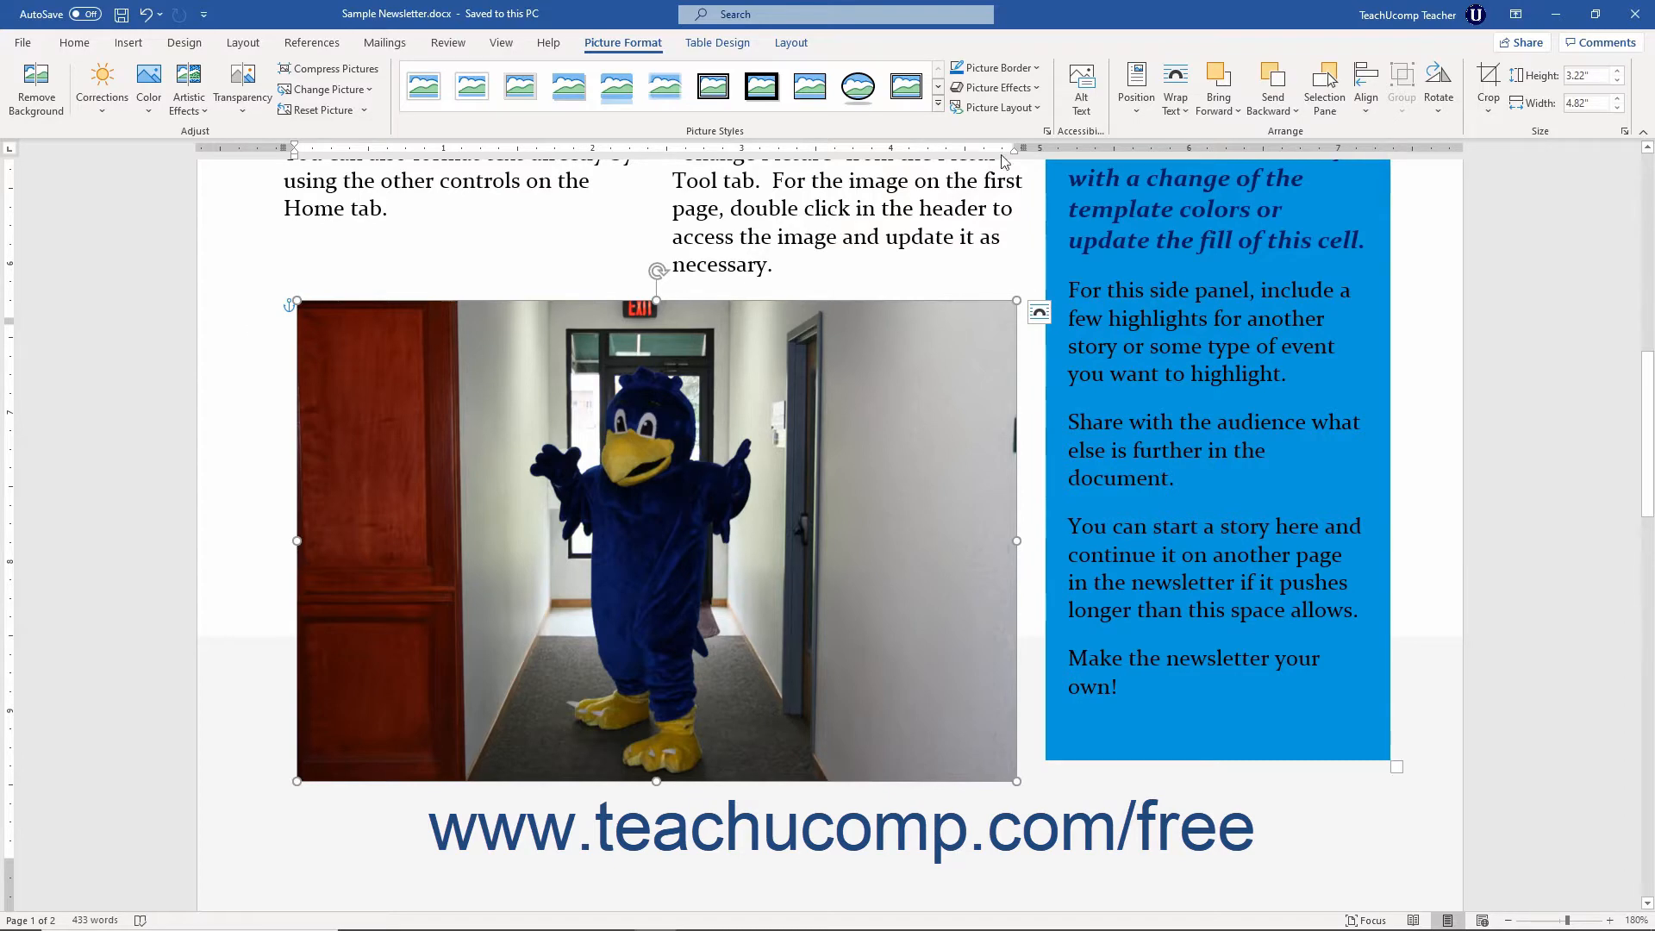
# Open the formatting options for the selected mascot picture and show only its Picture Corrections settings
pyautogui.click(1047, 131)
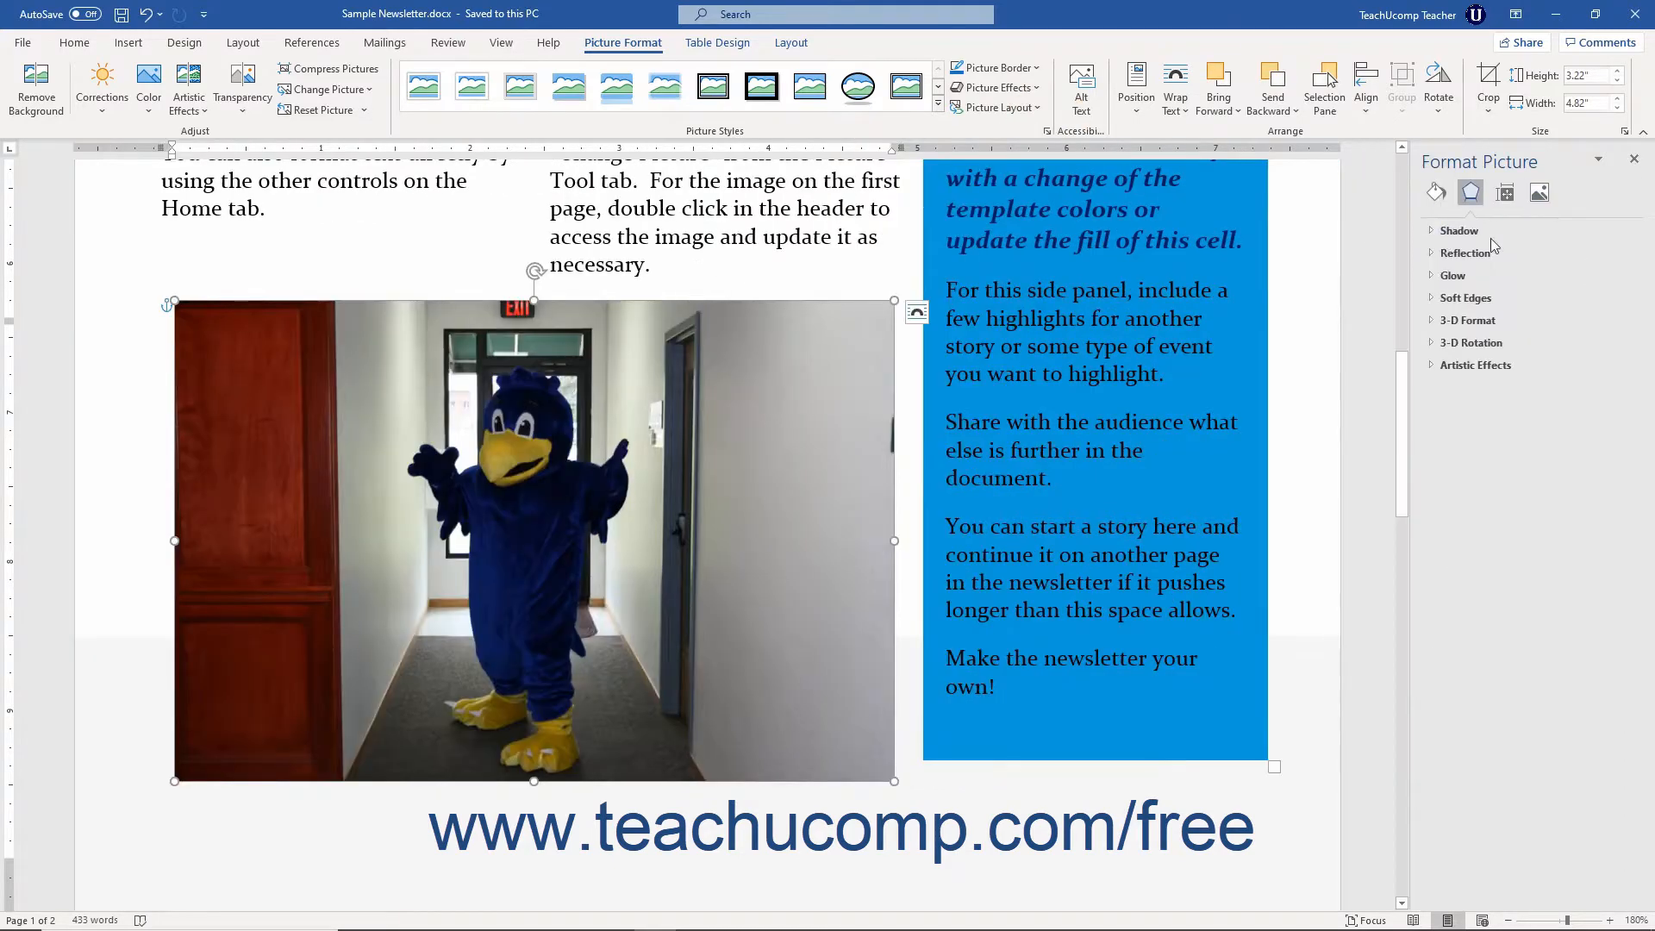
pyautogui.click(1536, 199)
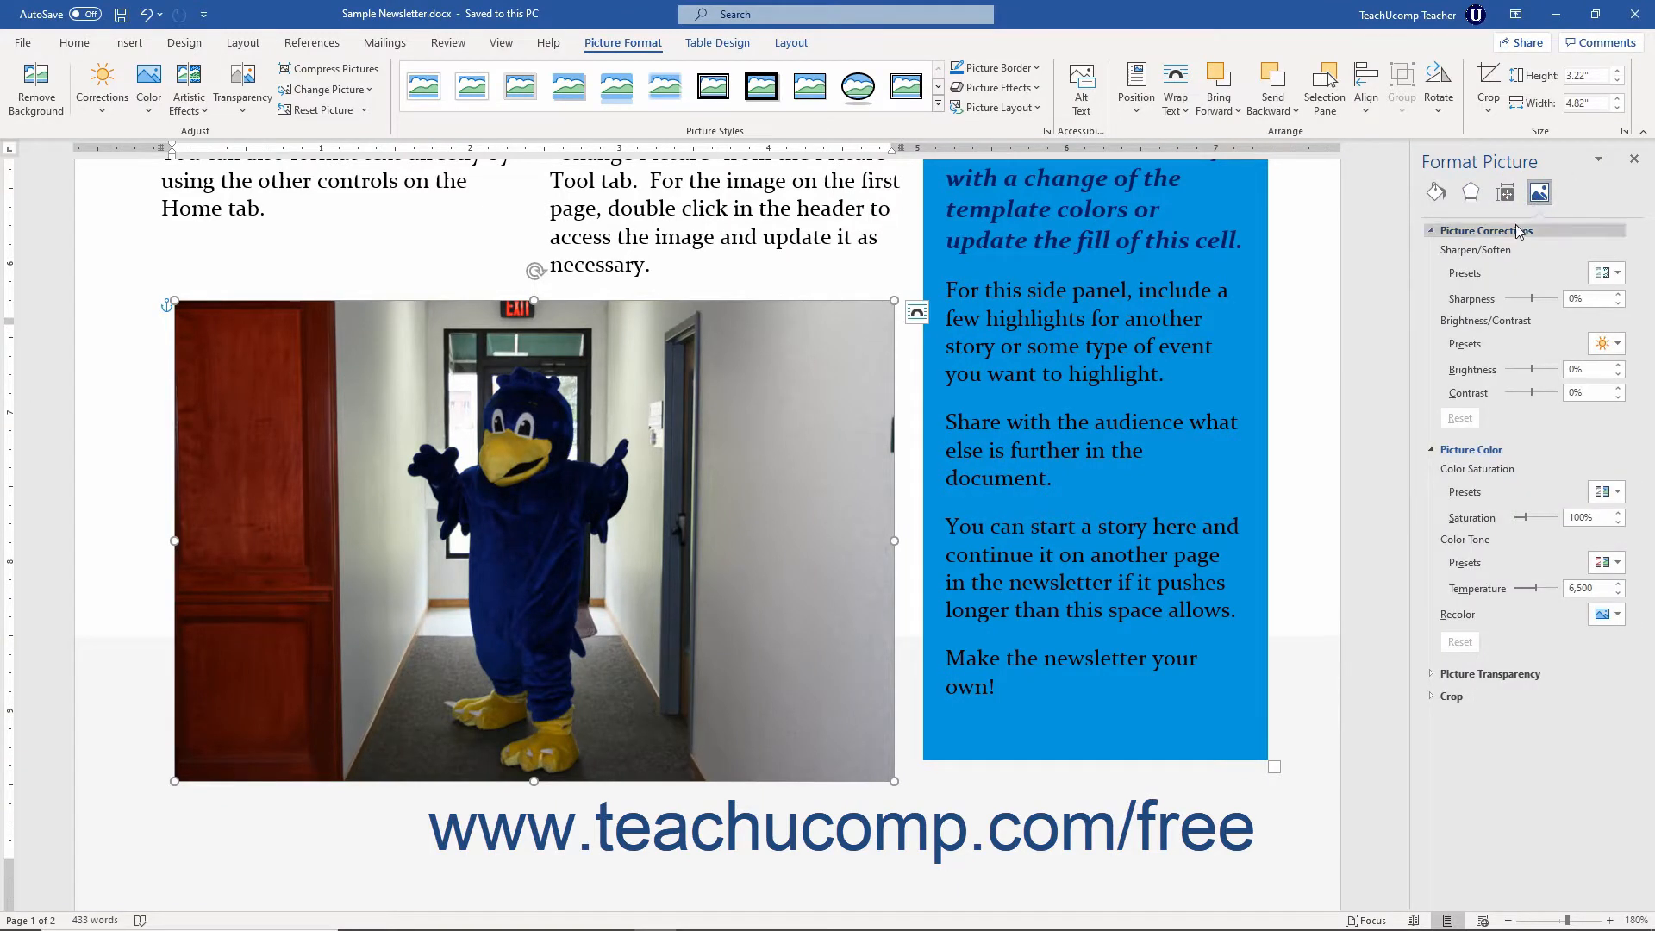
pyautogui.click(1516, 228)
pyautogui.click(1509, 251)
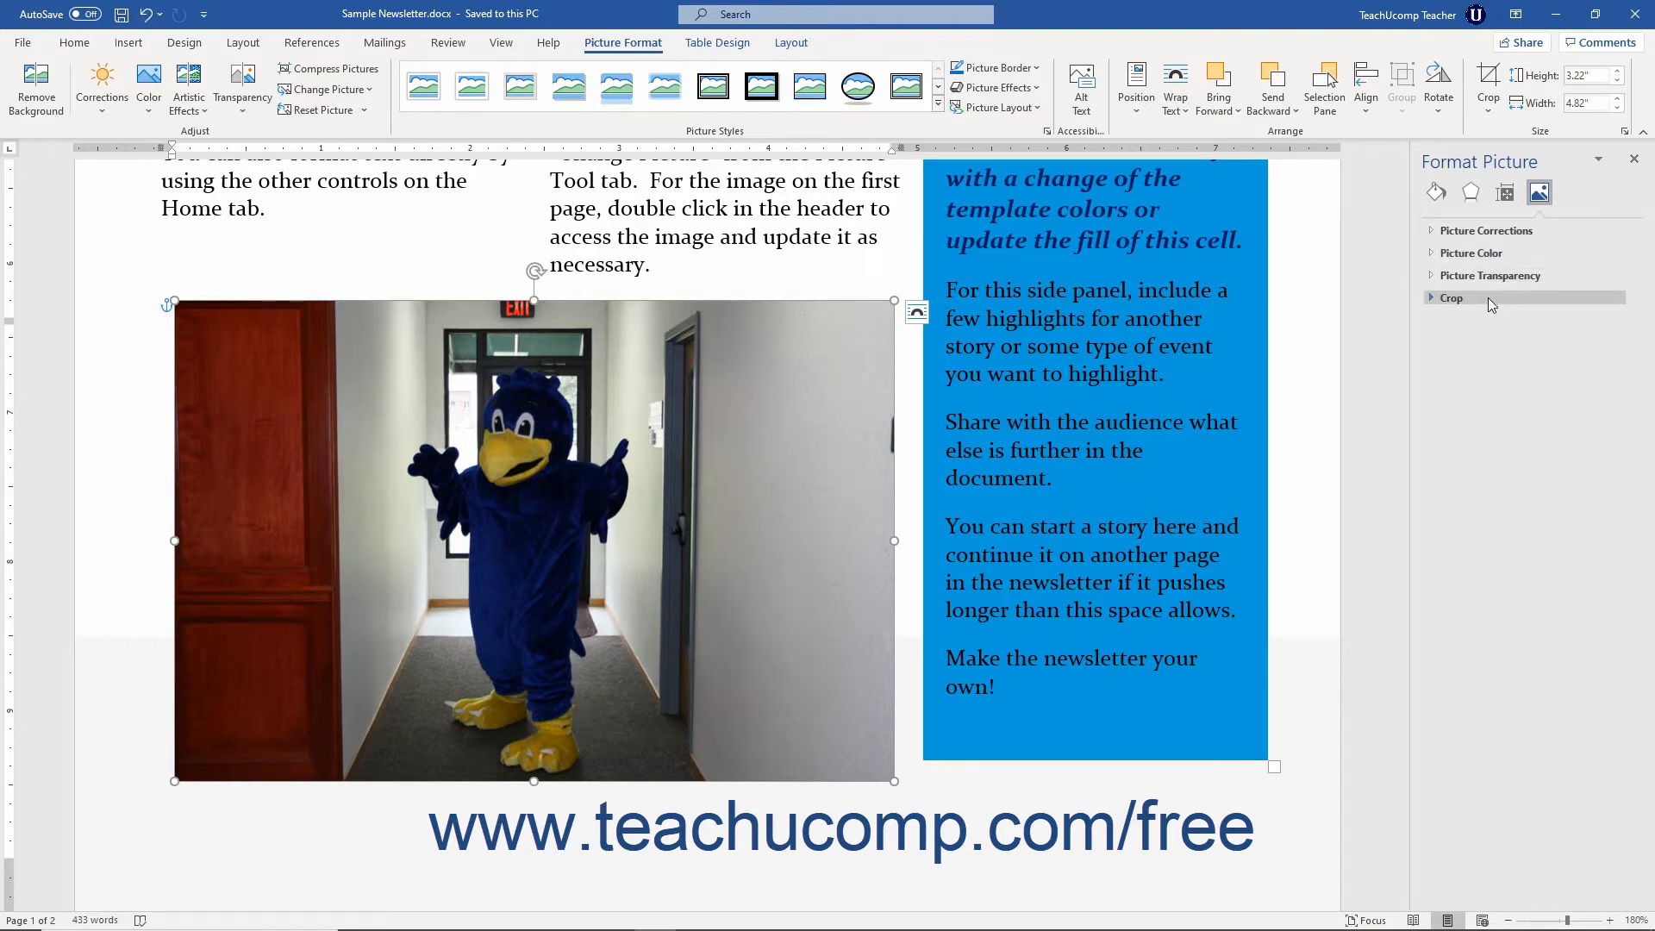
pyautogui.click(1487, 231)
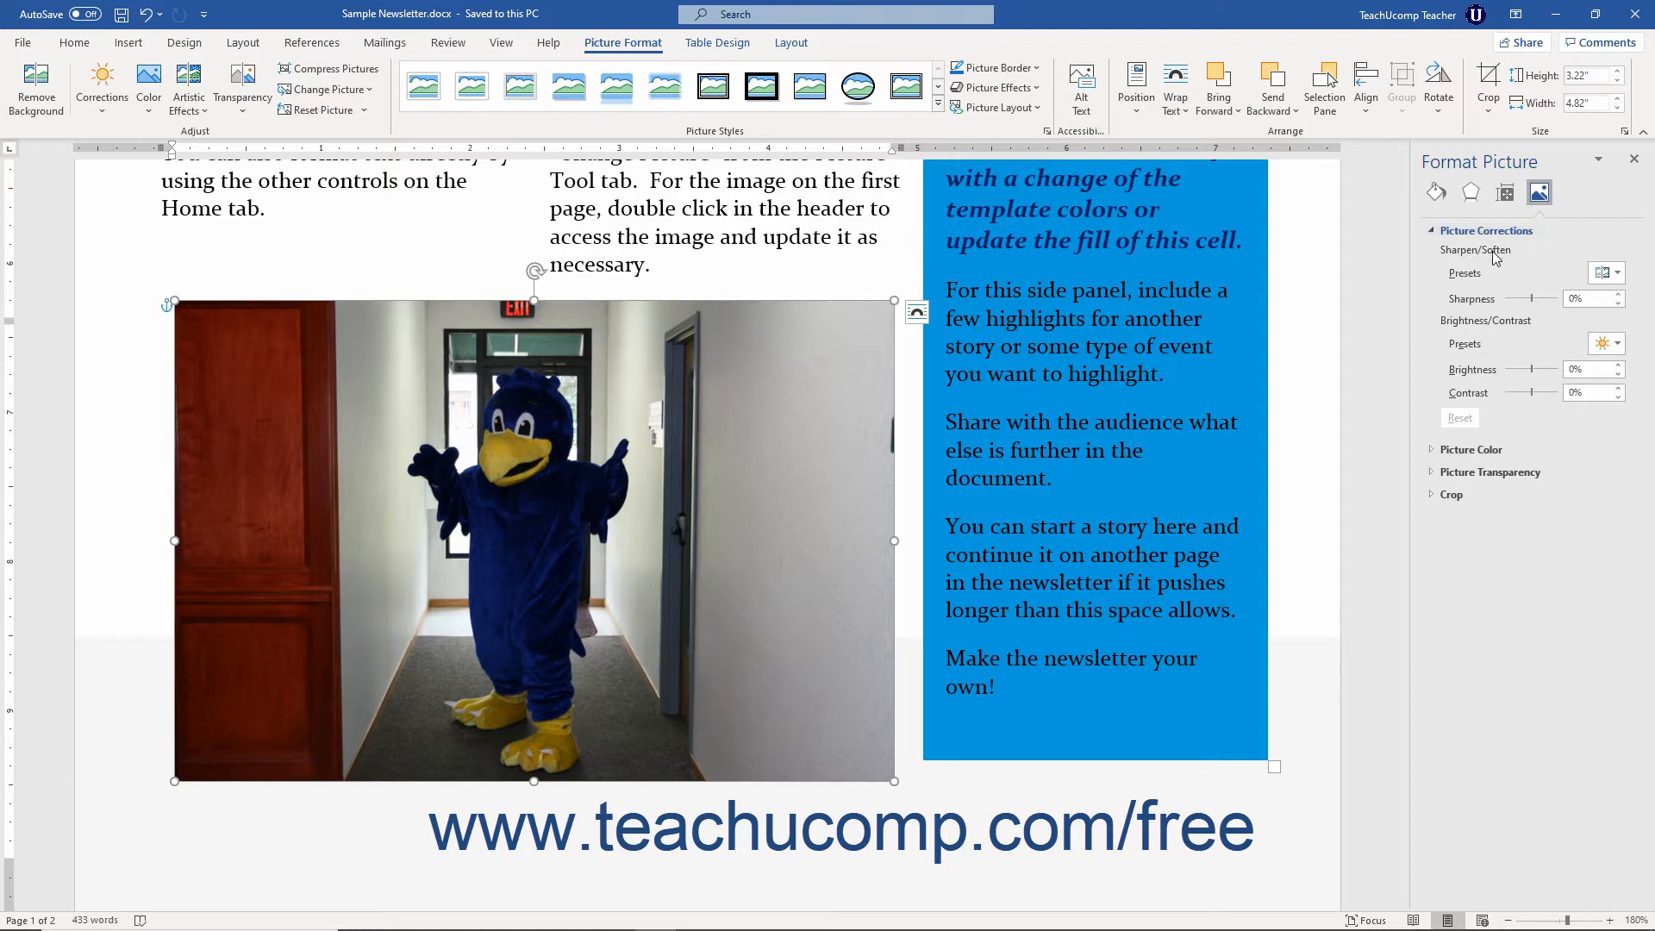
# Try presets of 25% sharpness and 20% brightness with -20% contrast on the picture, and reset the corrections
pyautogui.click(1604, 273)
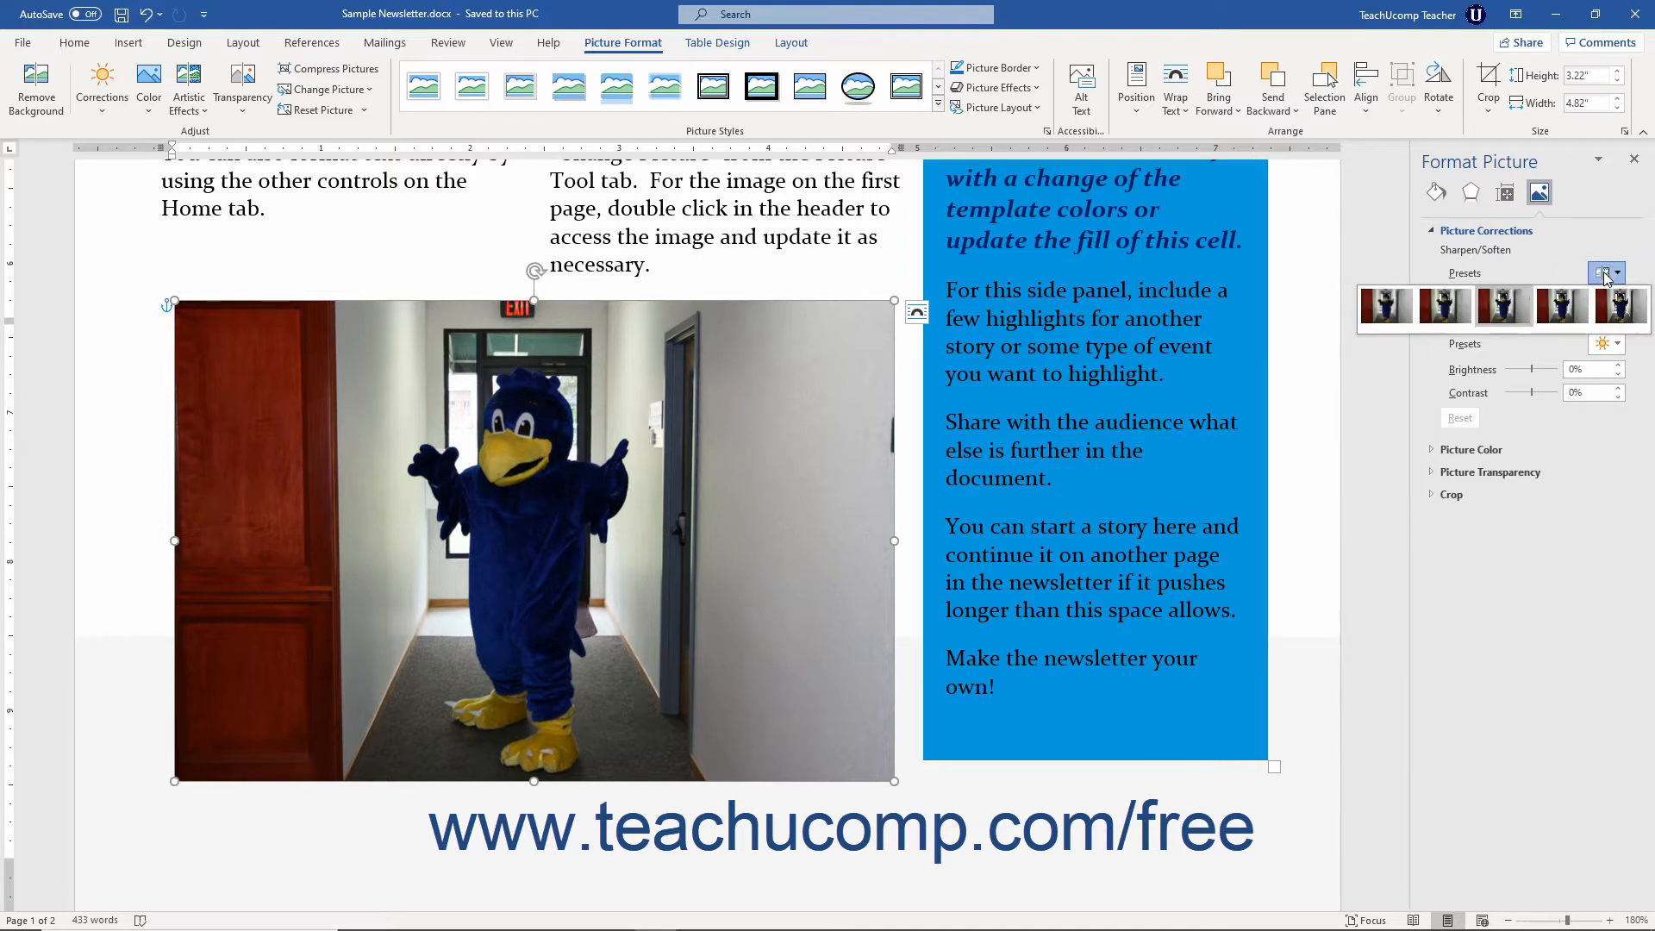
pyautogui.click(1558, 312)
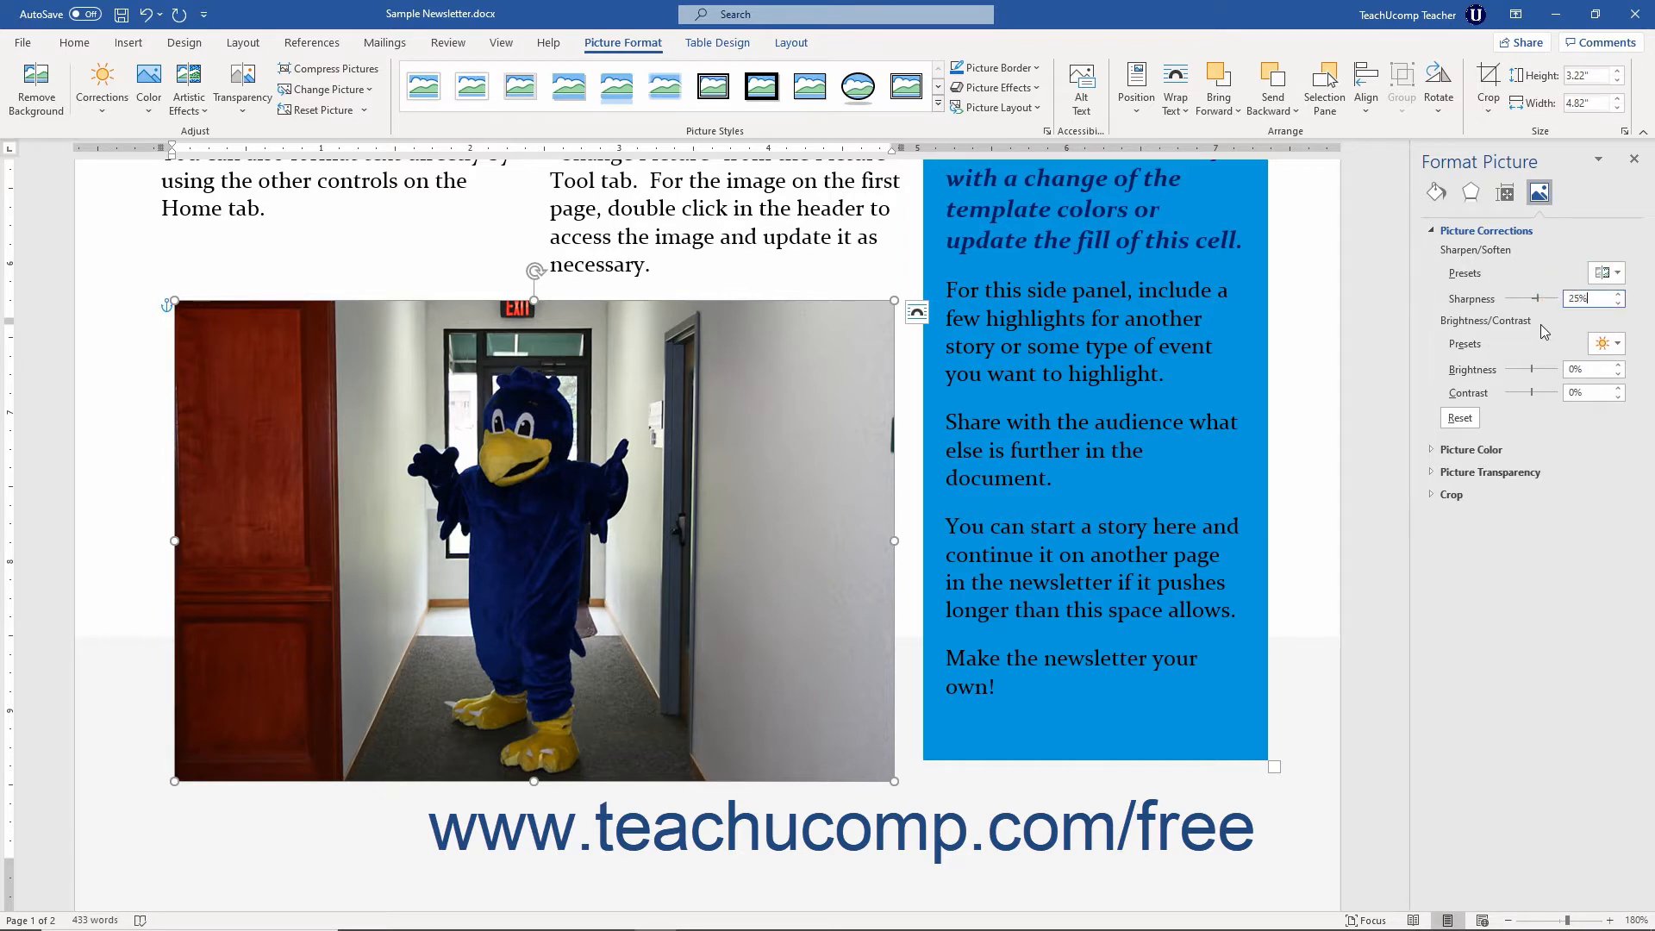
pyautogui.click(1613, 344)
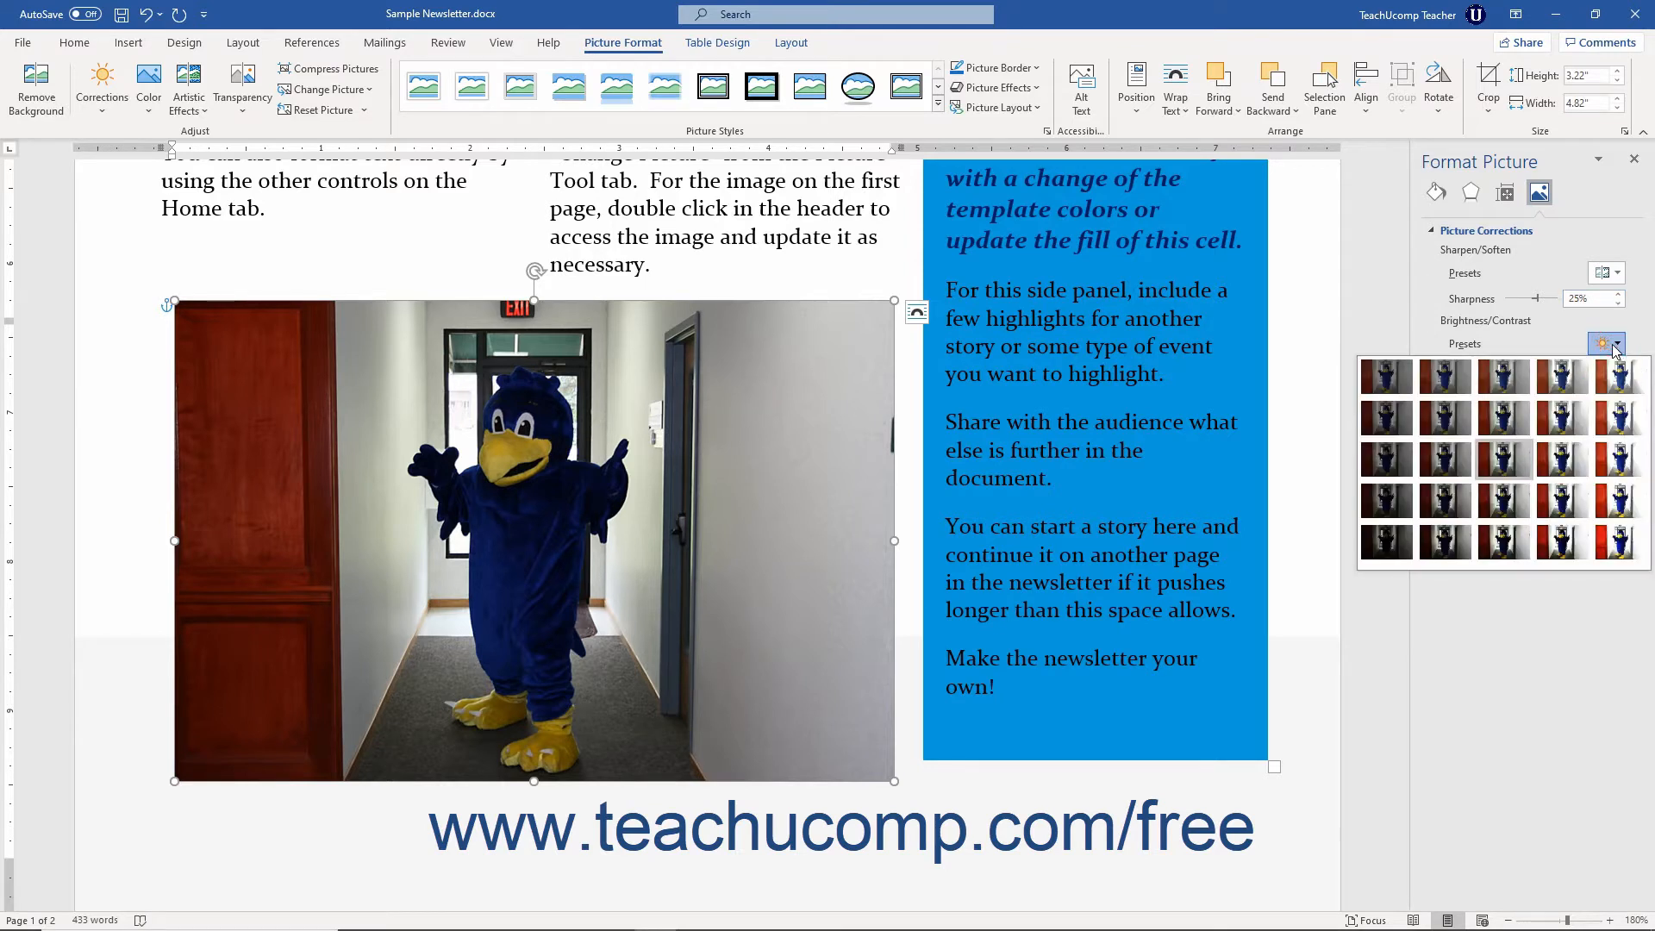
pyautogui.click(1561, 416)
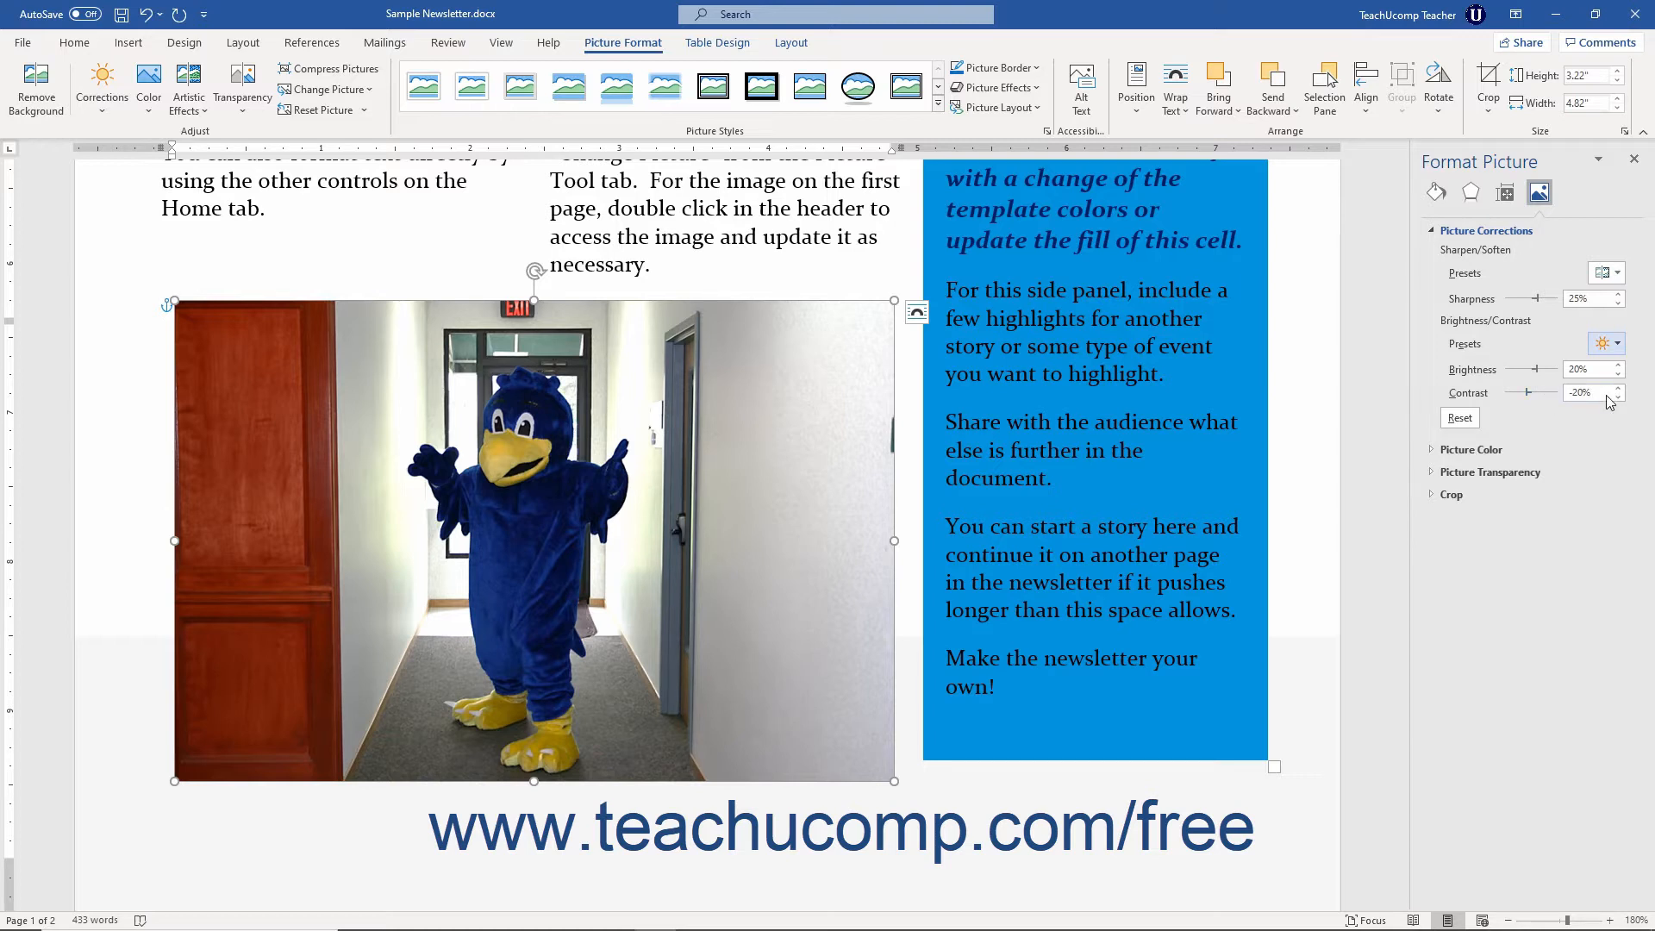
pyautogui.click(1472, 420)
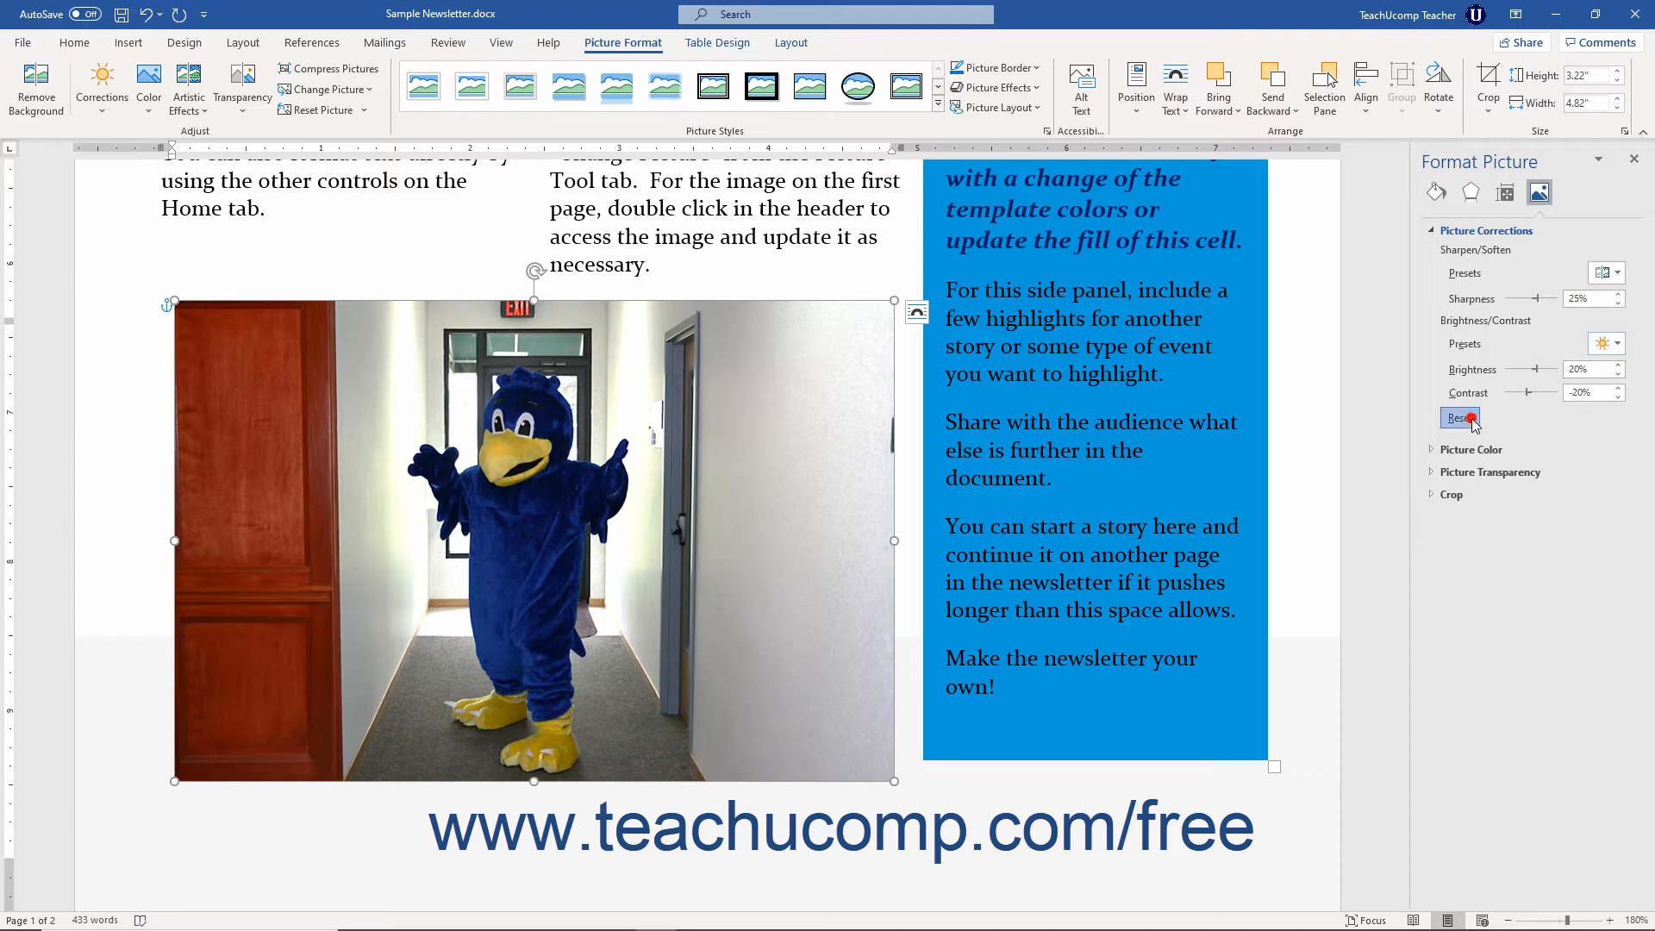
# Try the 200% color saturation preset on the picture and set the saturation to 120%
pyautogui.click(1471, 231)
pyautogui.click(1471, 253)
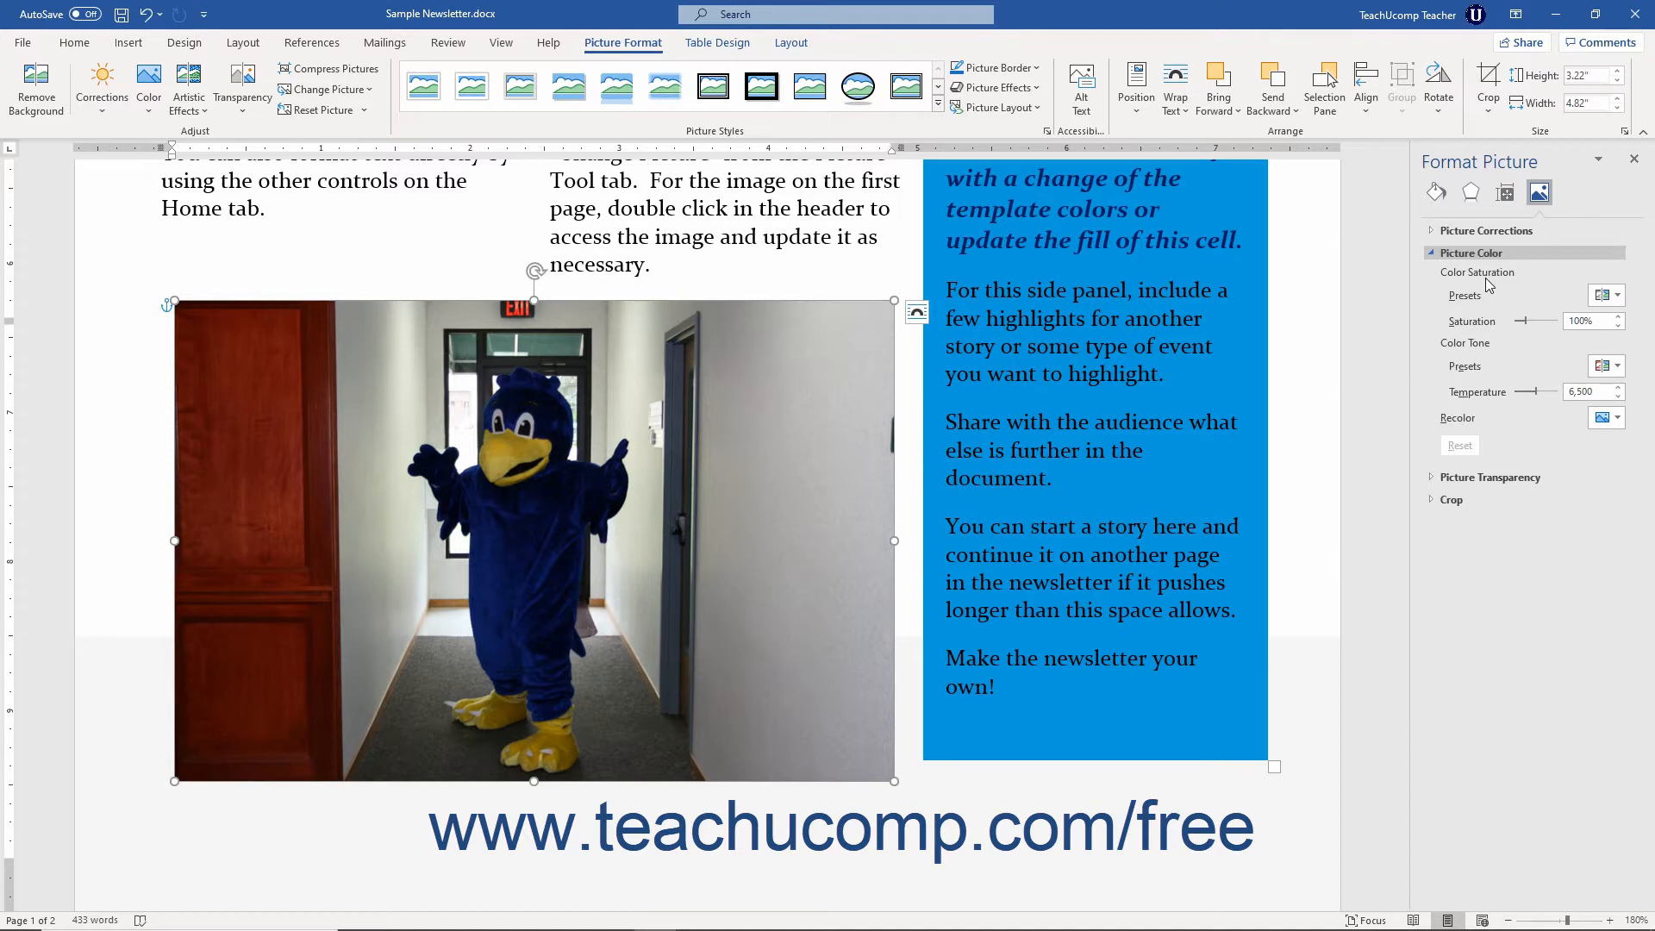
pyautogui.click(1604, 295)
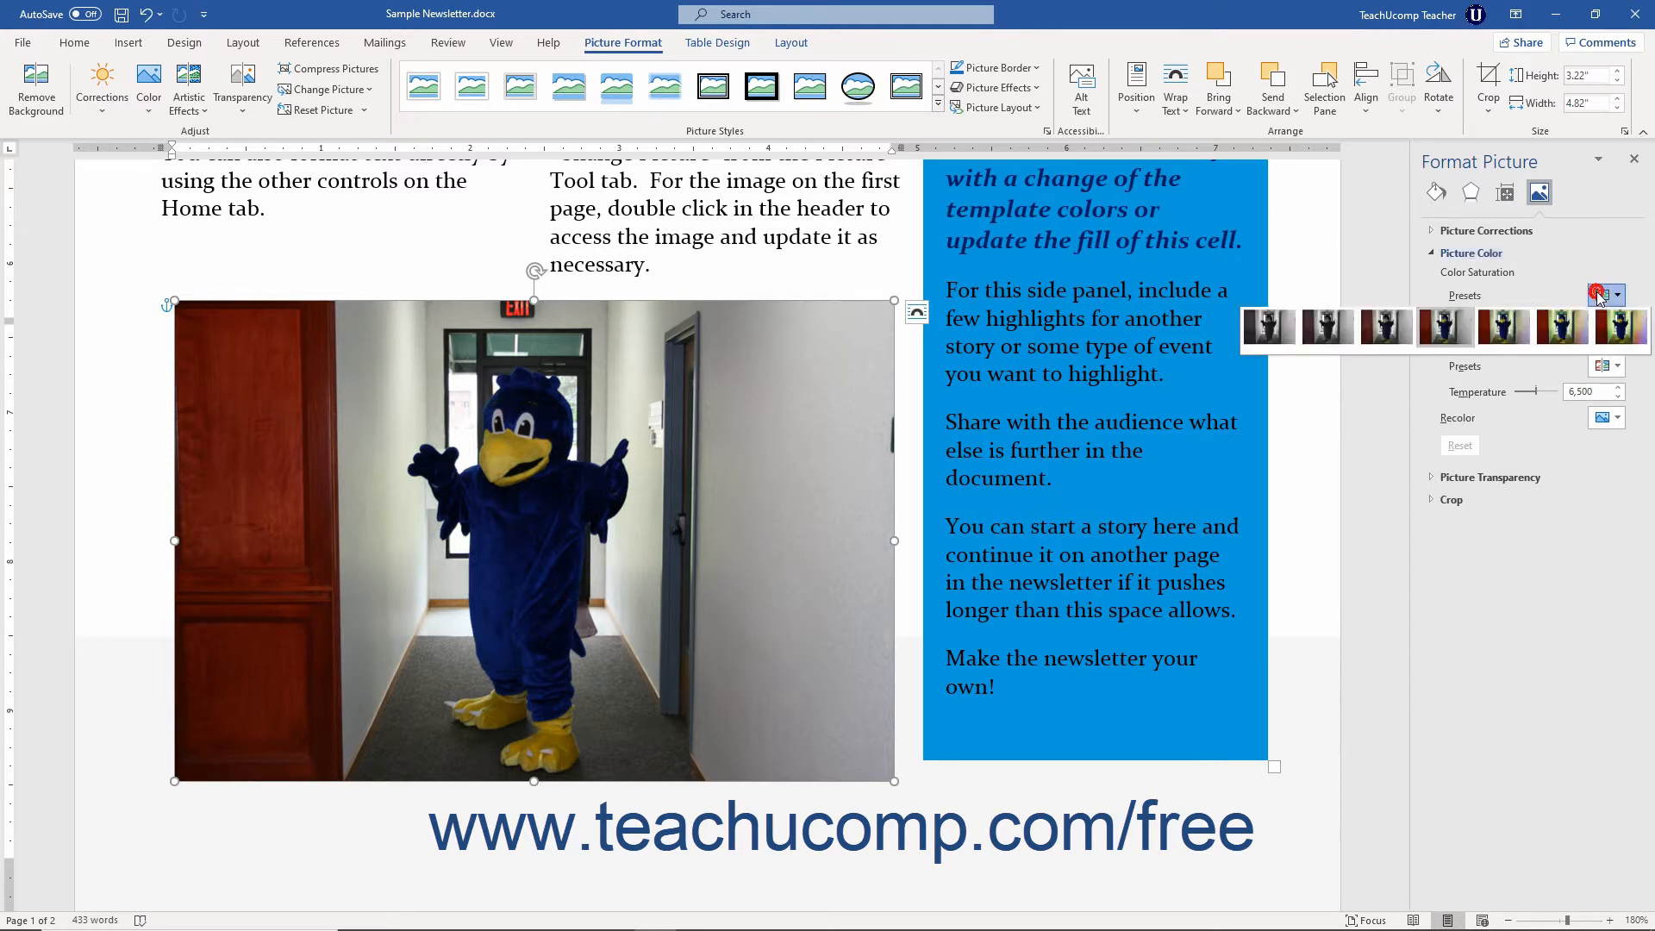
pyautogui.click(1504, 328)
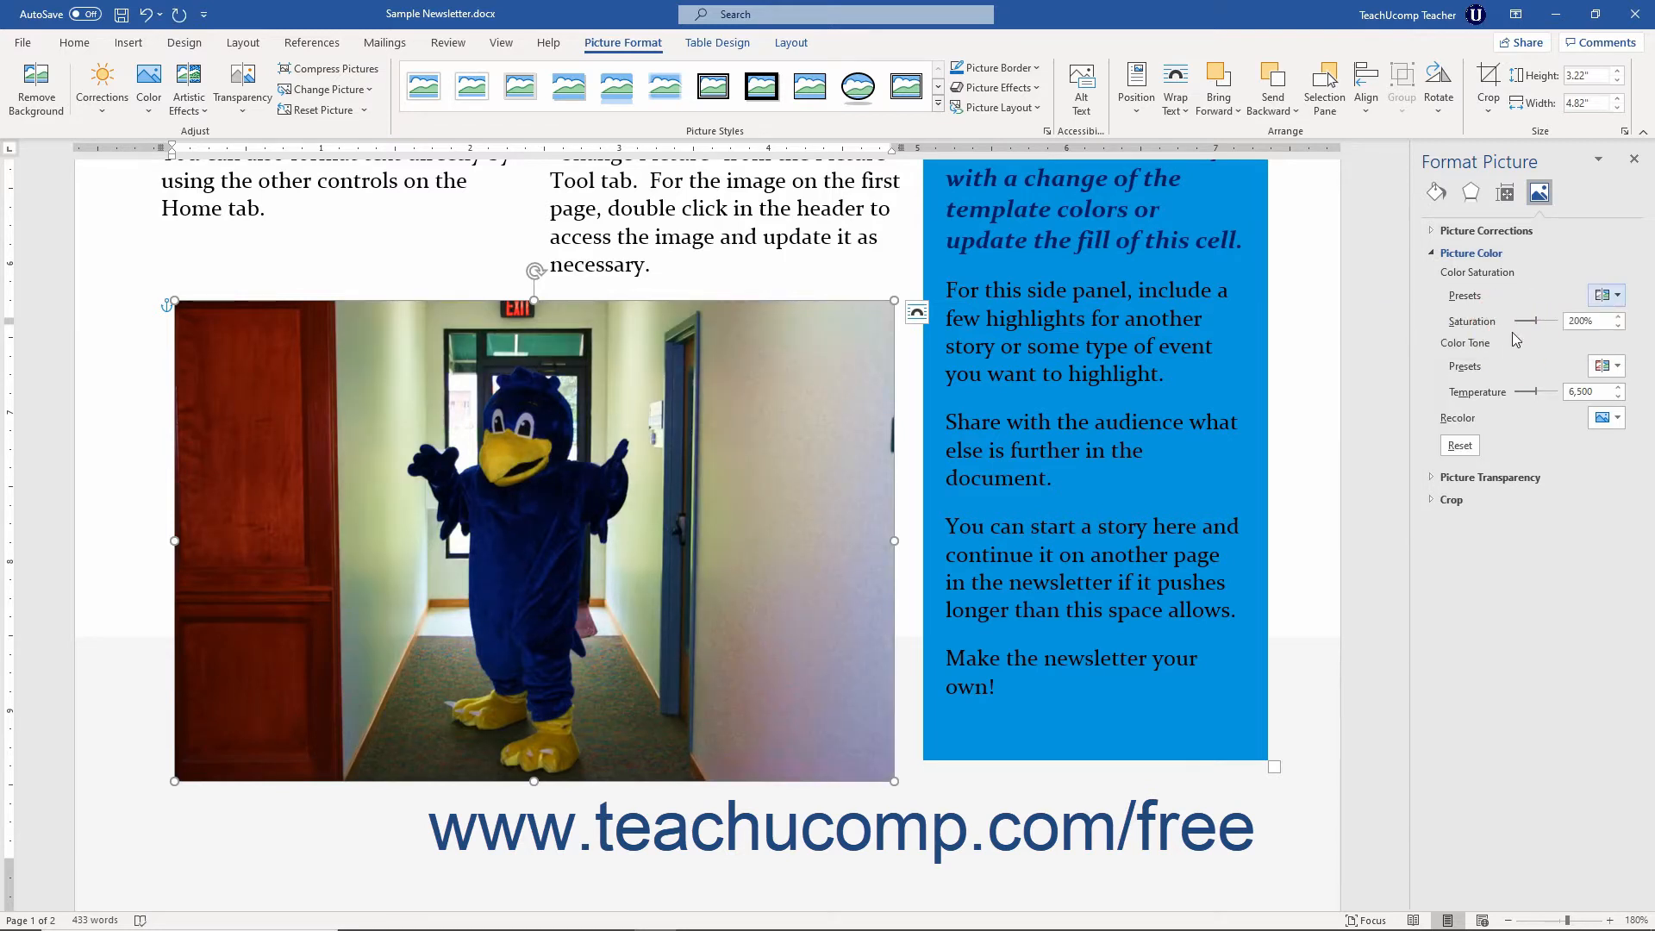
pyautogui.doubleClick(1576, 321)
pyautogui.write('10')
pyautogui.press('Return')
pyautogui.write('2')
pyautogui.press('Return')
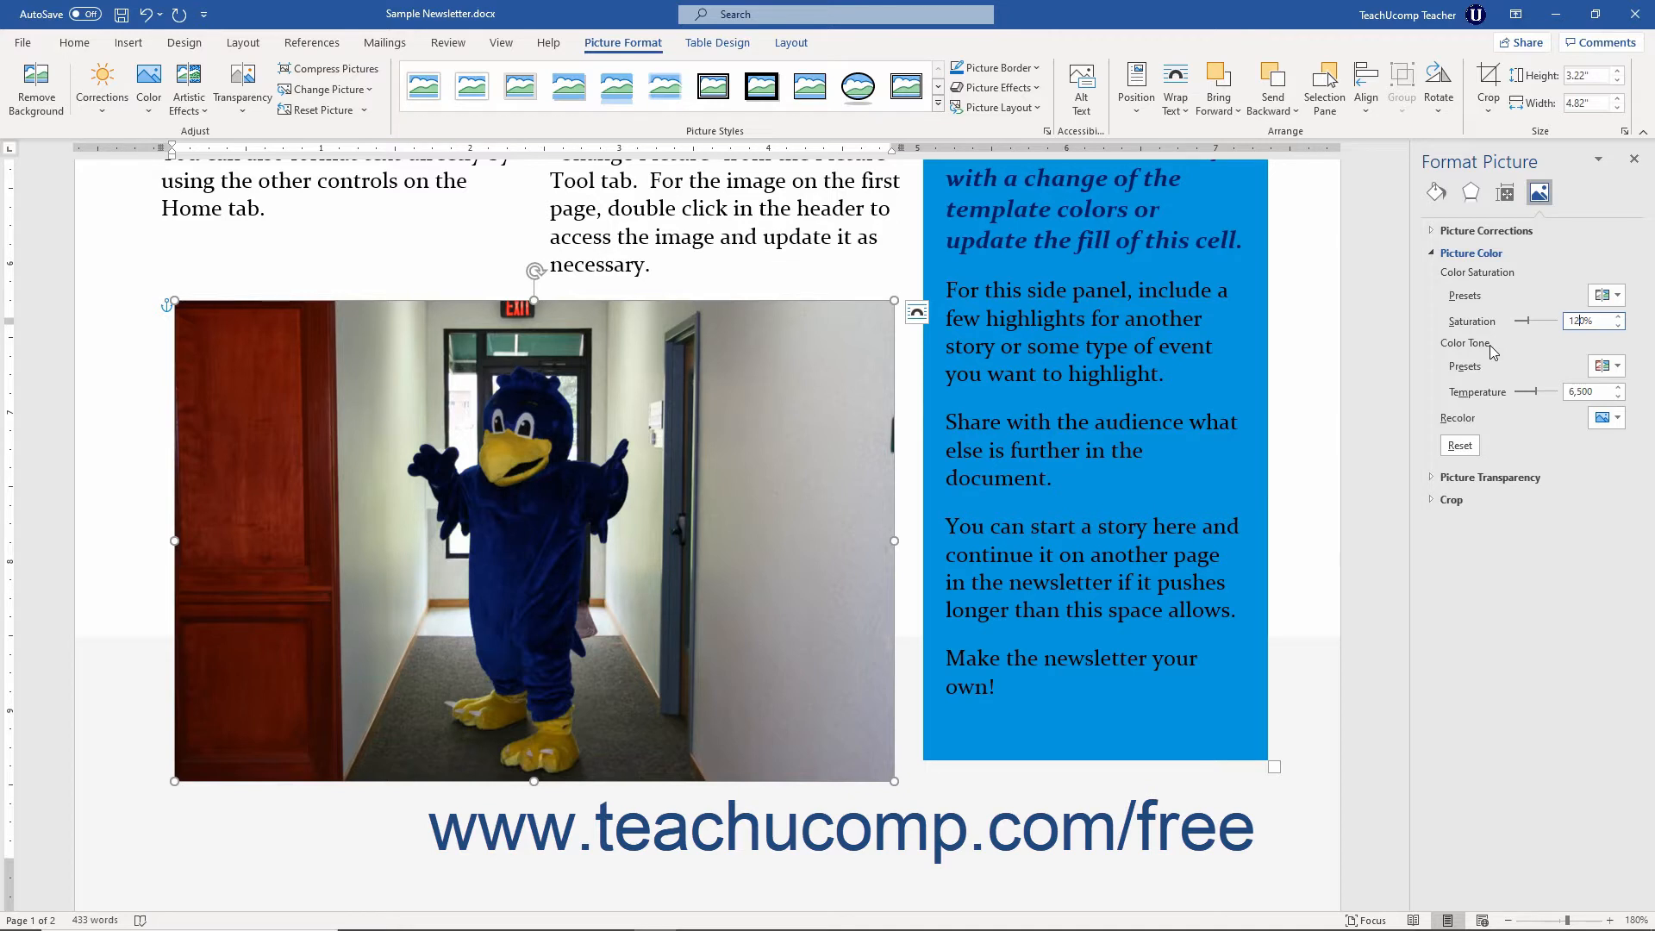
# Try the 7,200 color temperature preset and a dark blue recolor on the picture, and reset its color settings
pyautogui.click(1609, 367)
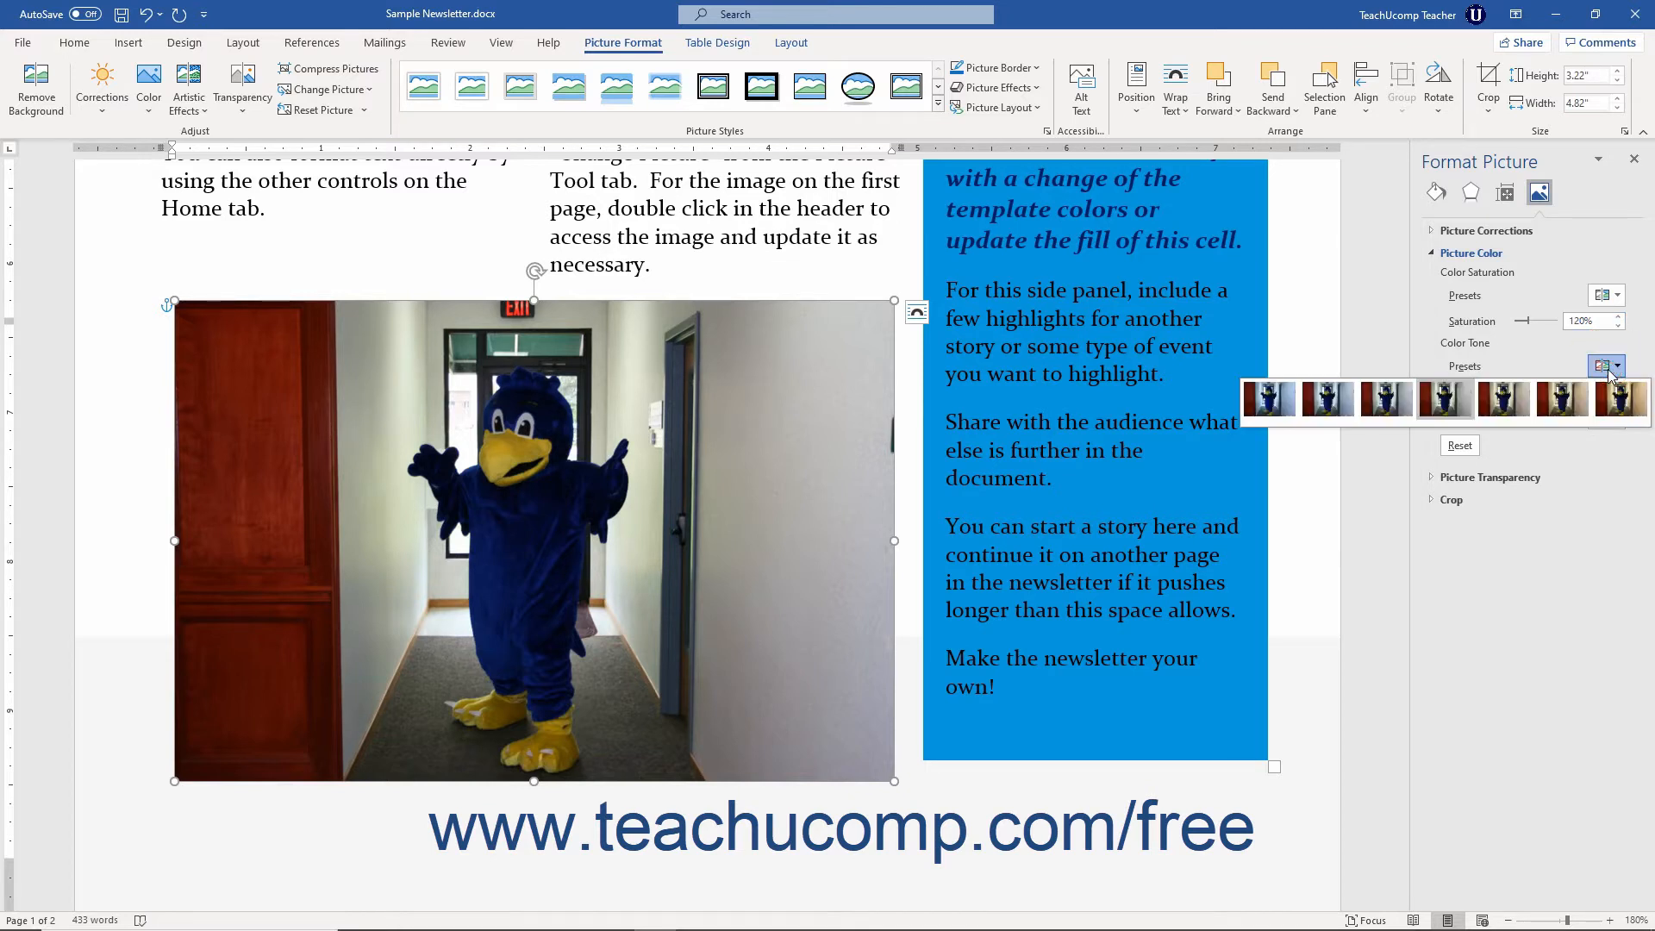
pyautogui.click(1520, 408)
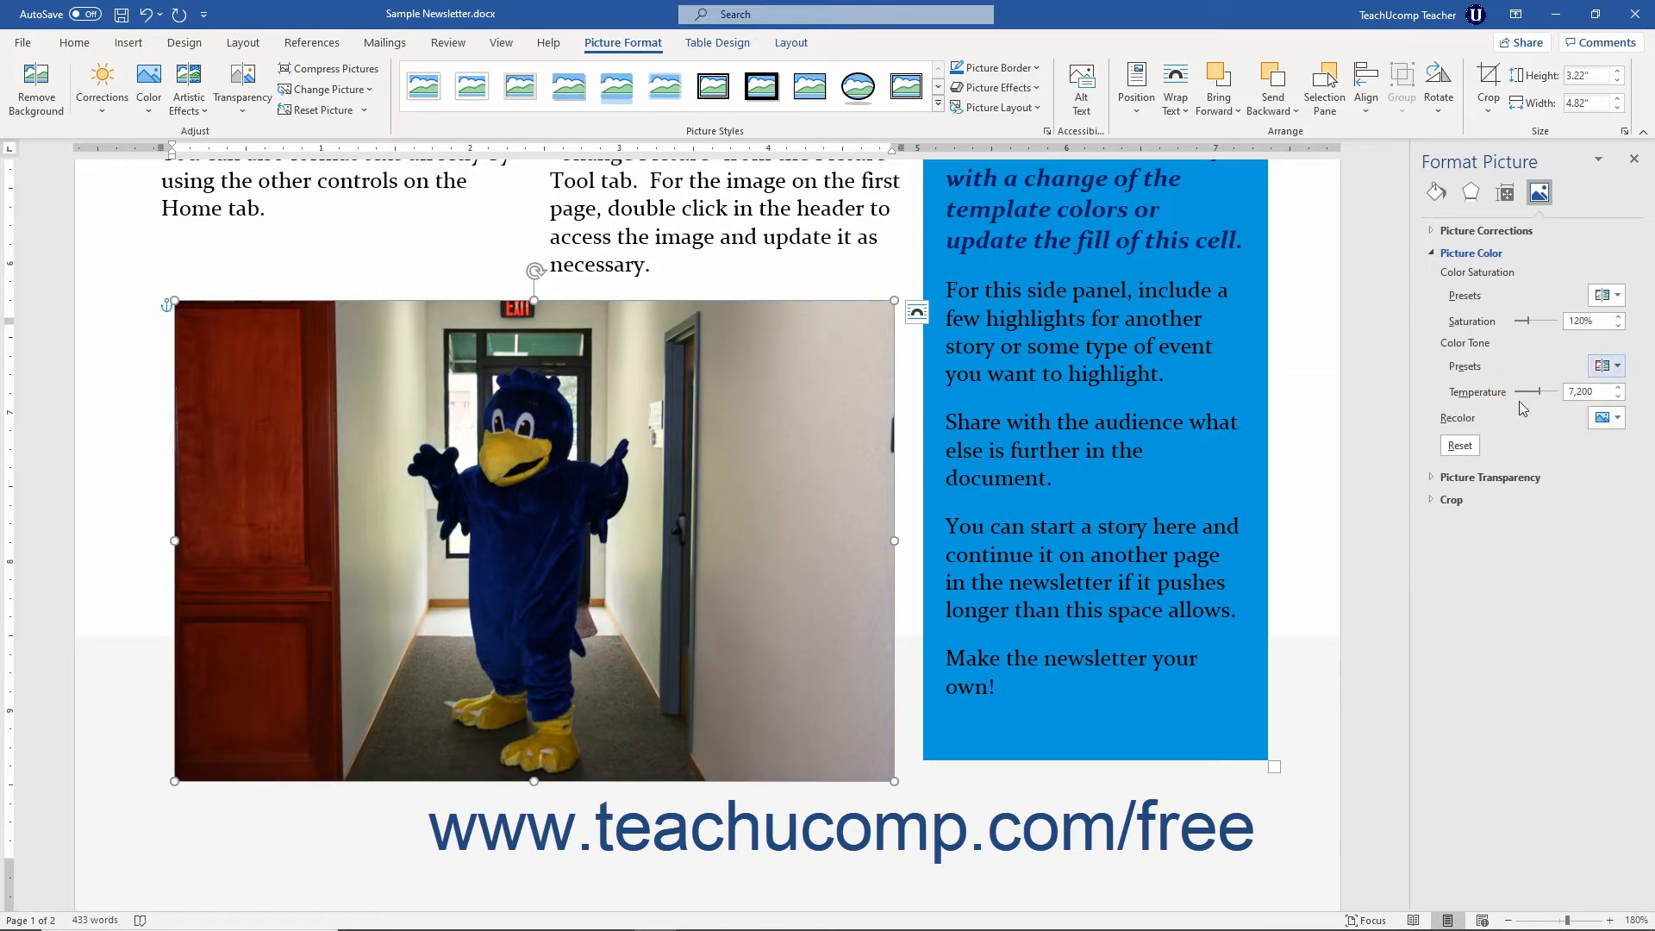
pyautogui.click(1606, 419)
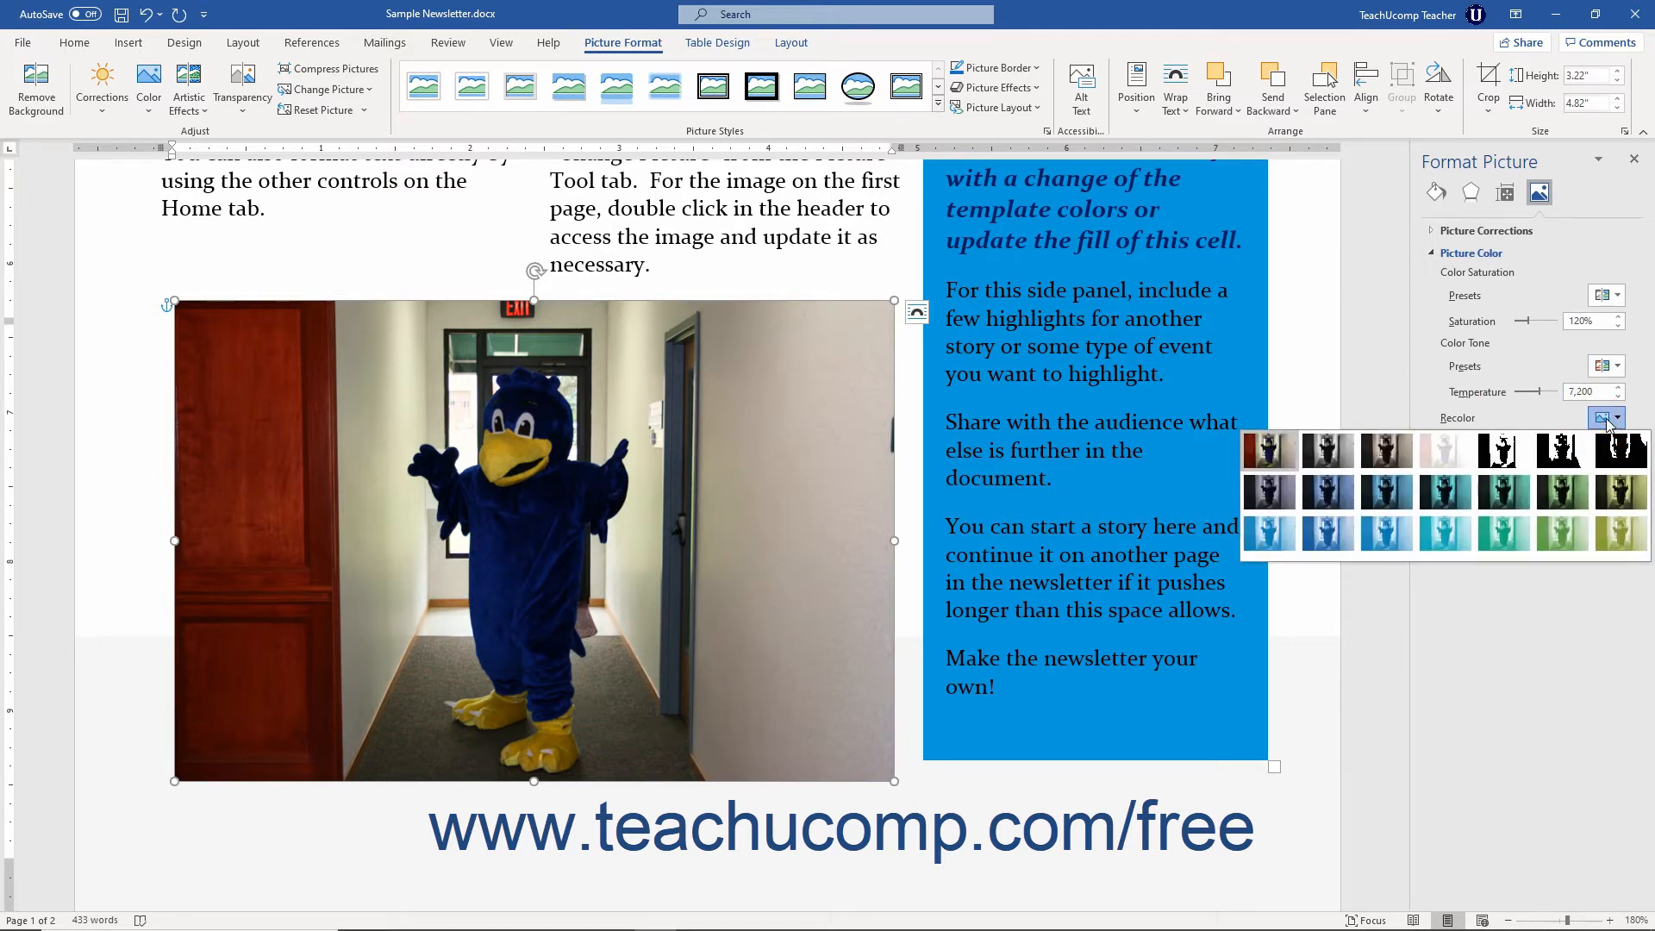
pyautogui.click(1394, 493)
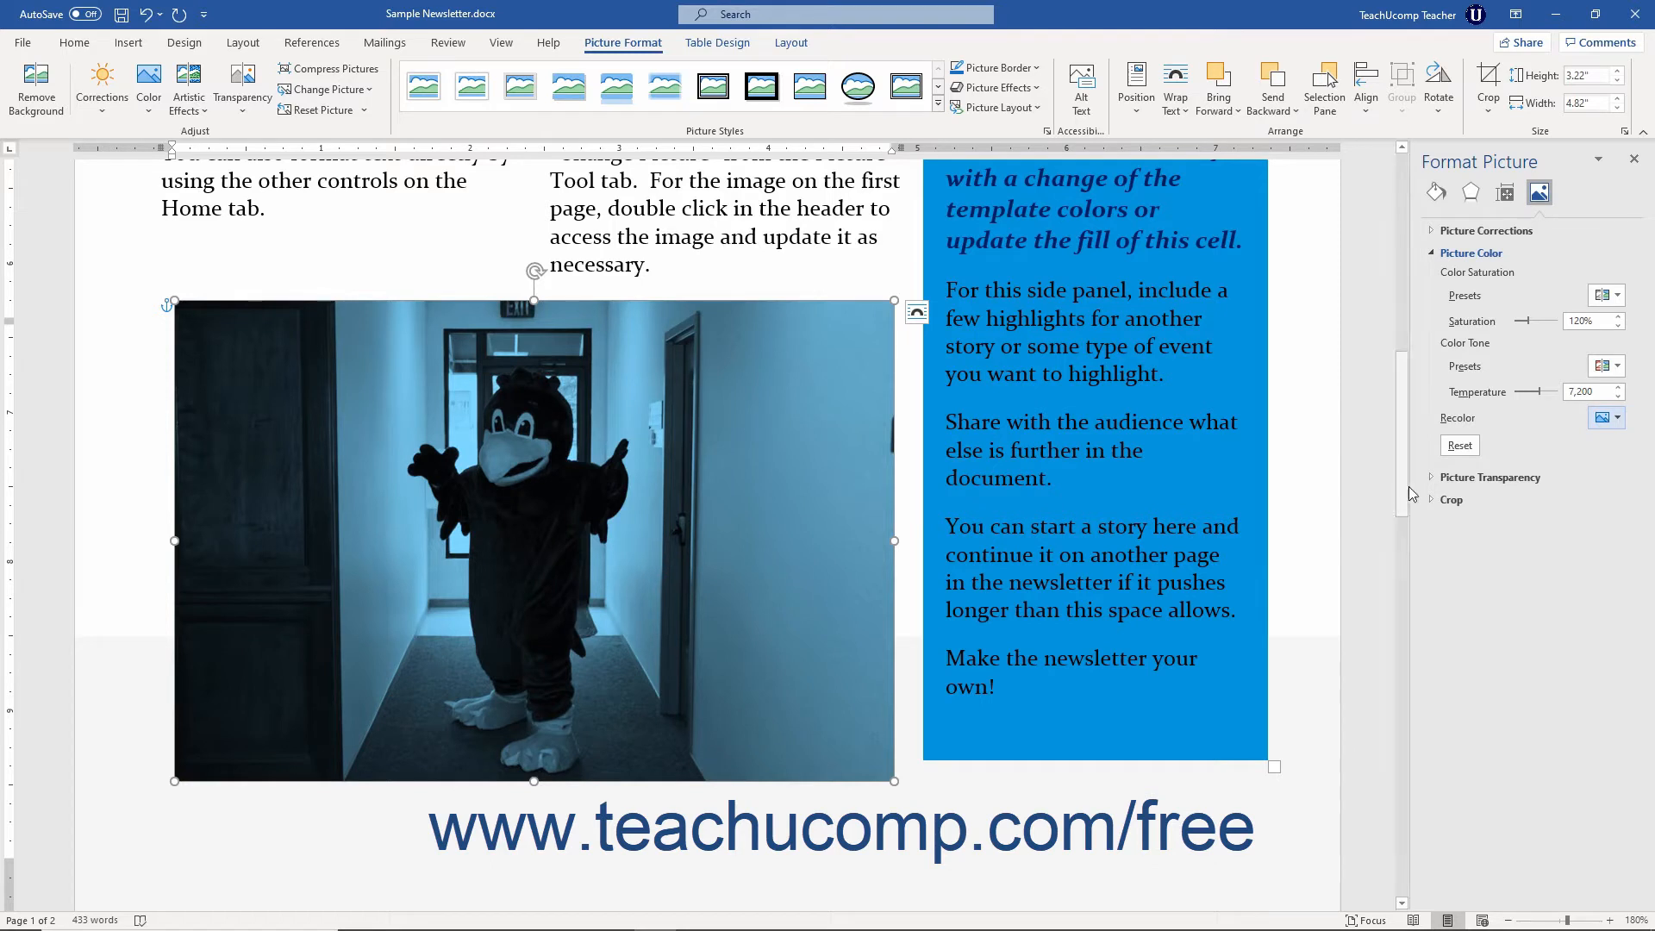
pyautogui.click(1465, 448)
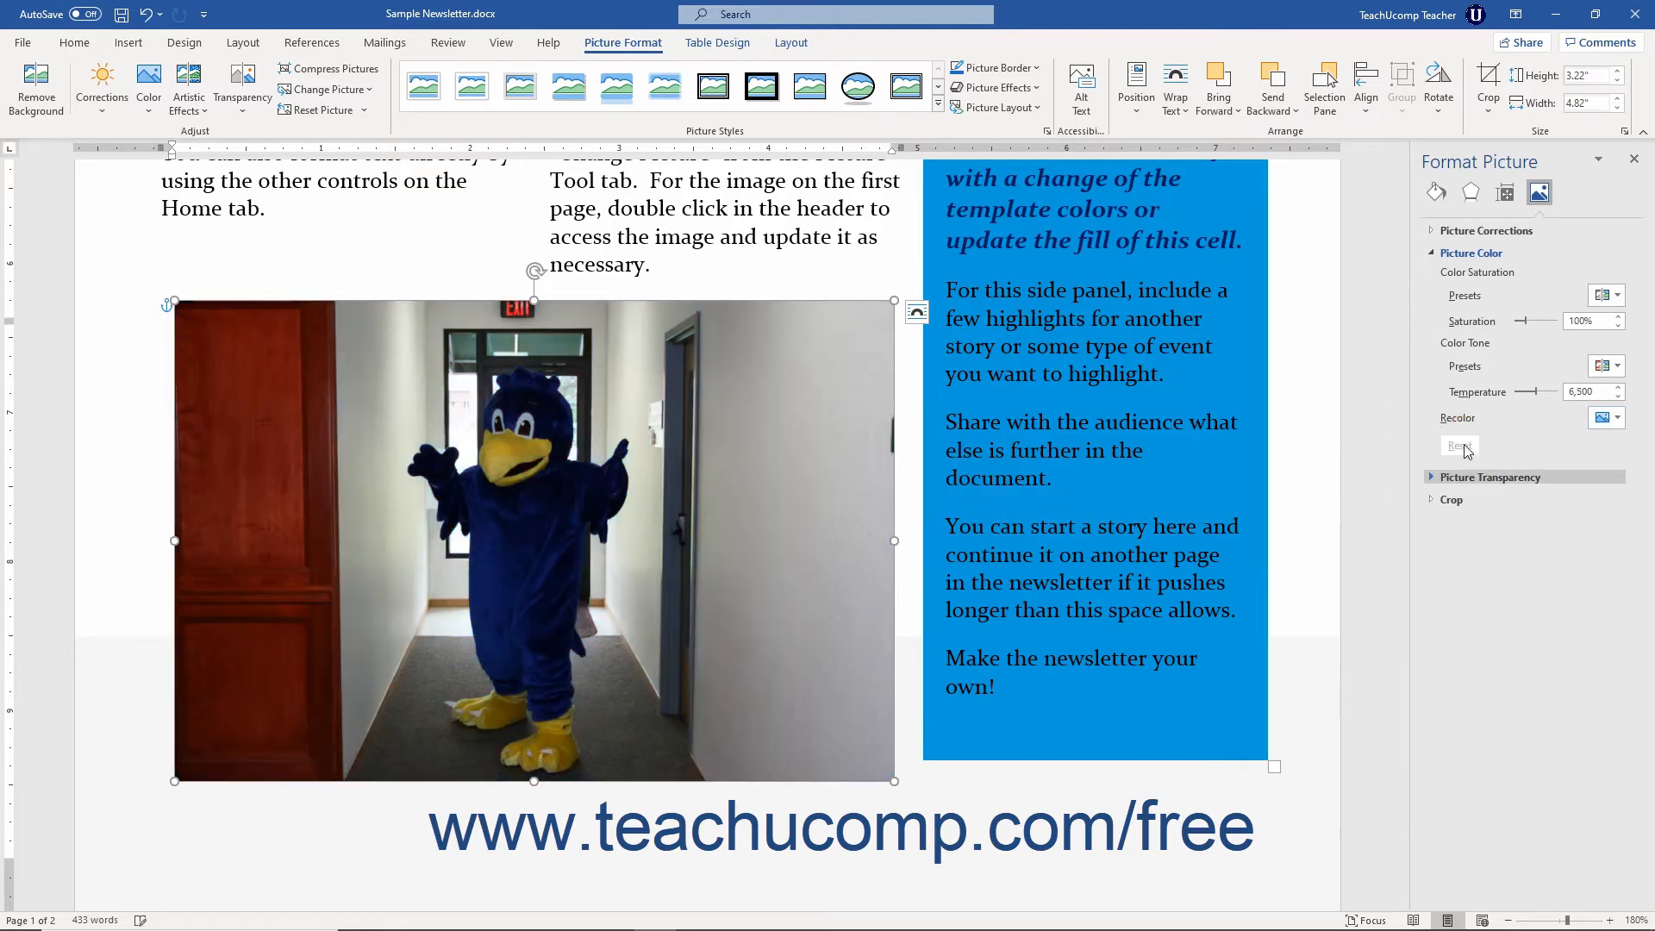
# Make the picture slightly transparent, starting from the 50% transparency preset and reducing it
pyautogui.click(1476, 253)
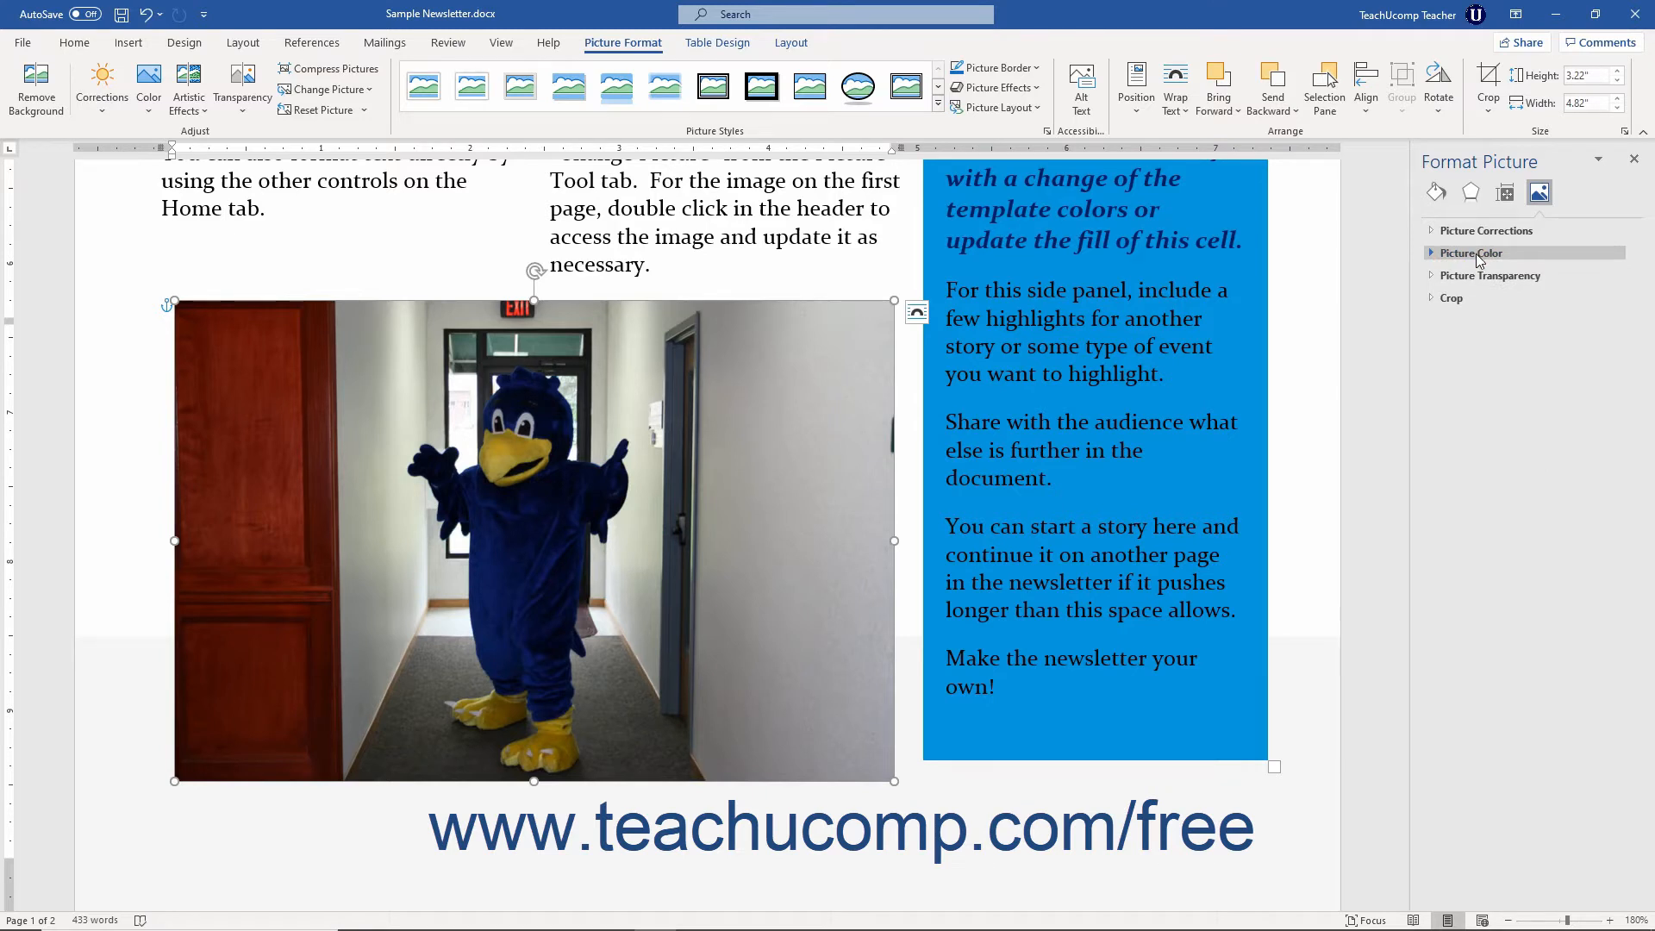
pyautogui.click(1479, 277)
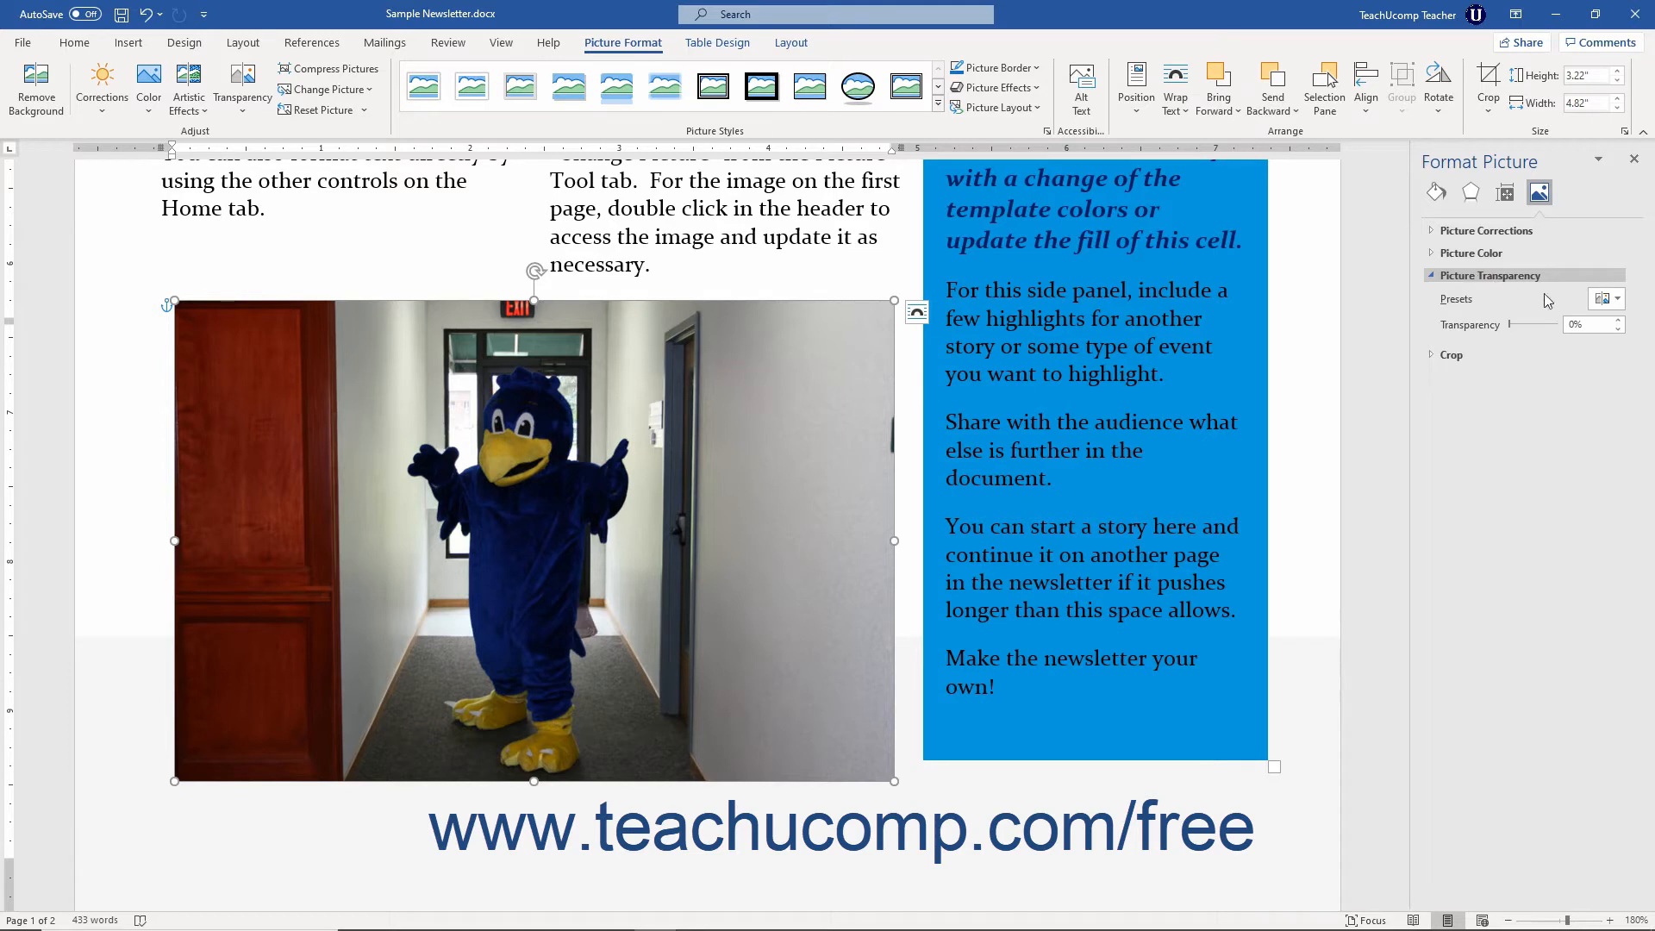
pyautogui.click(1605, 298)
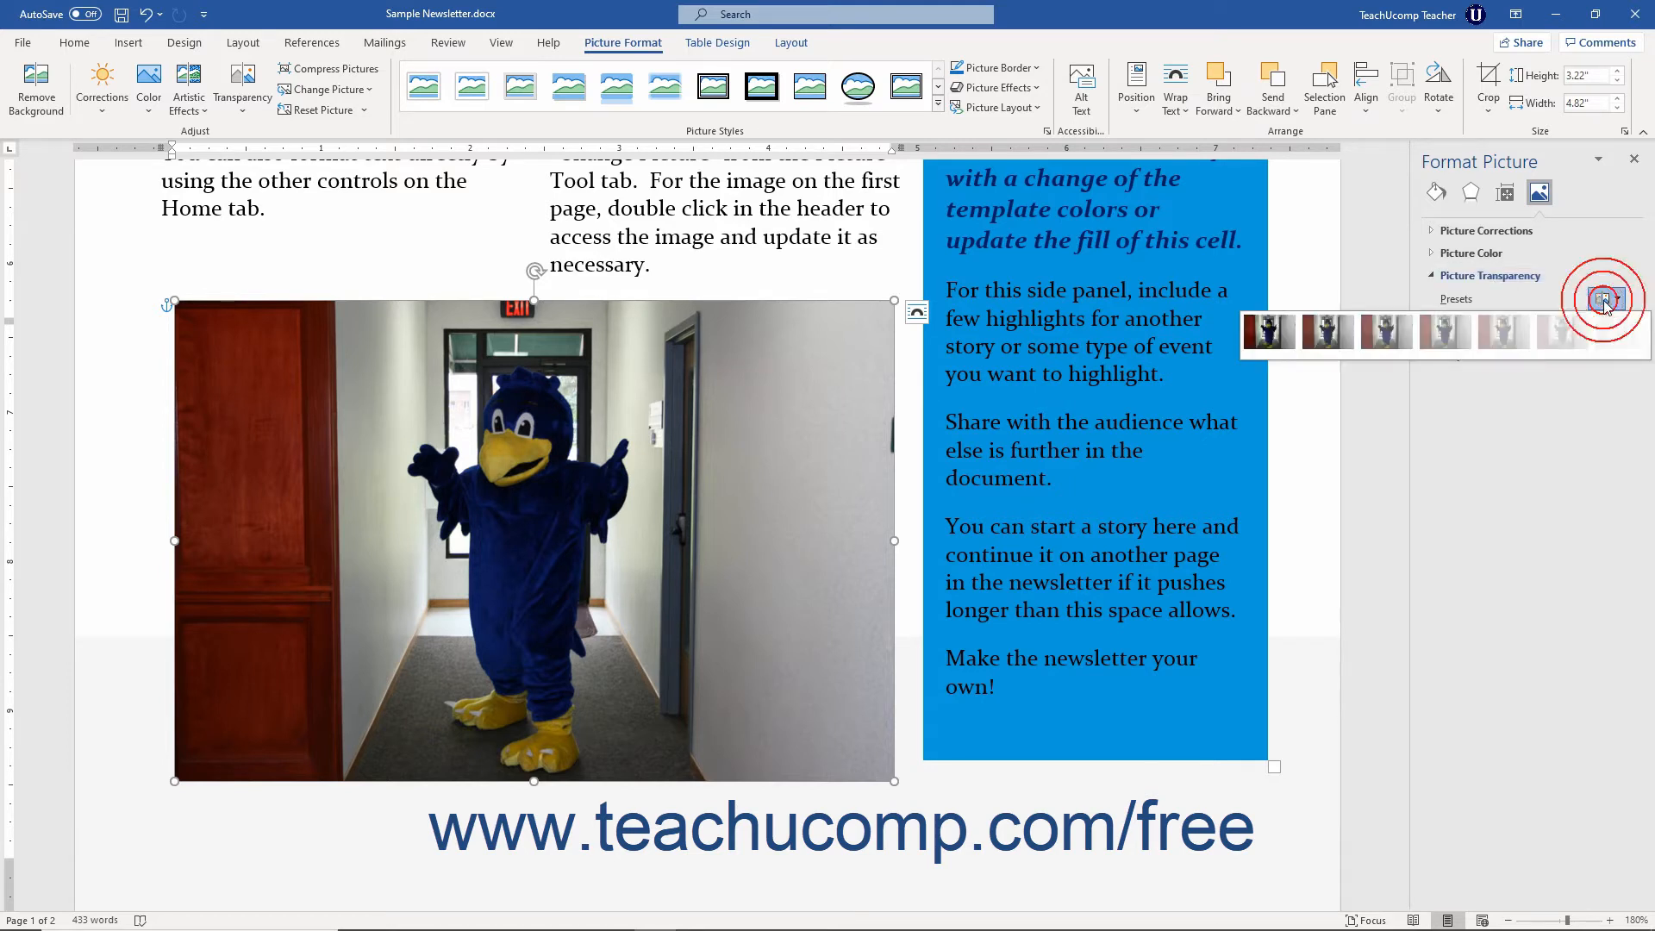
pyautogui.click(1461, 331)
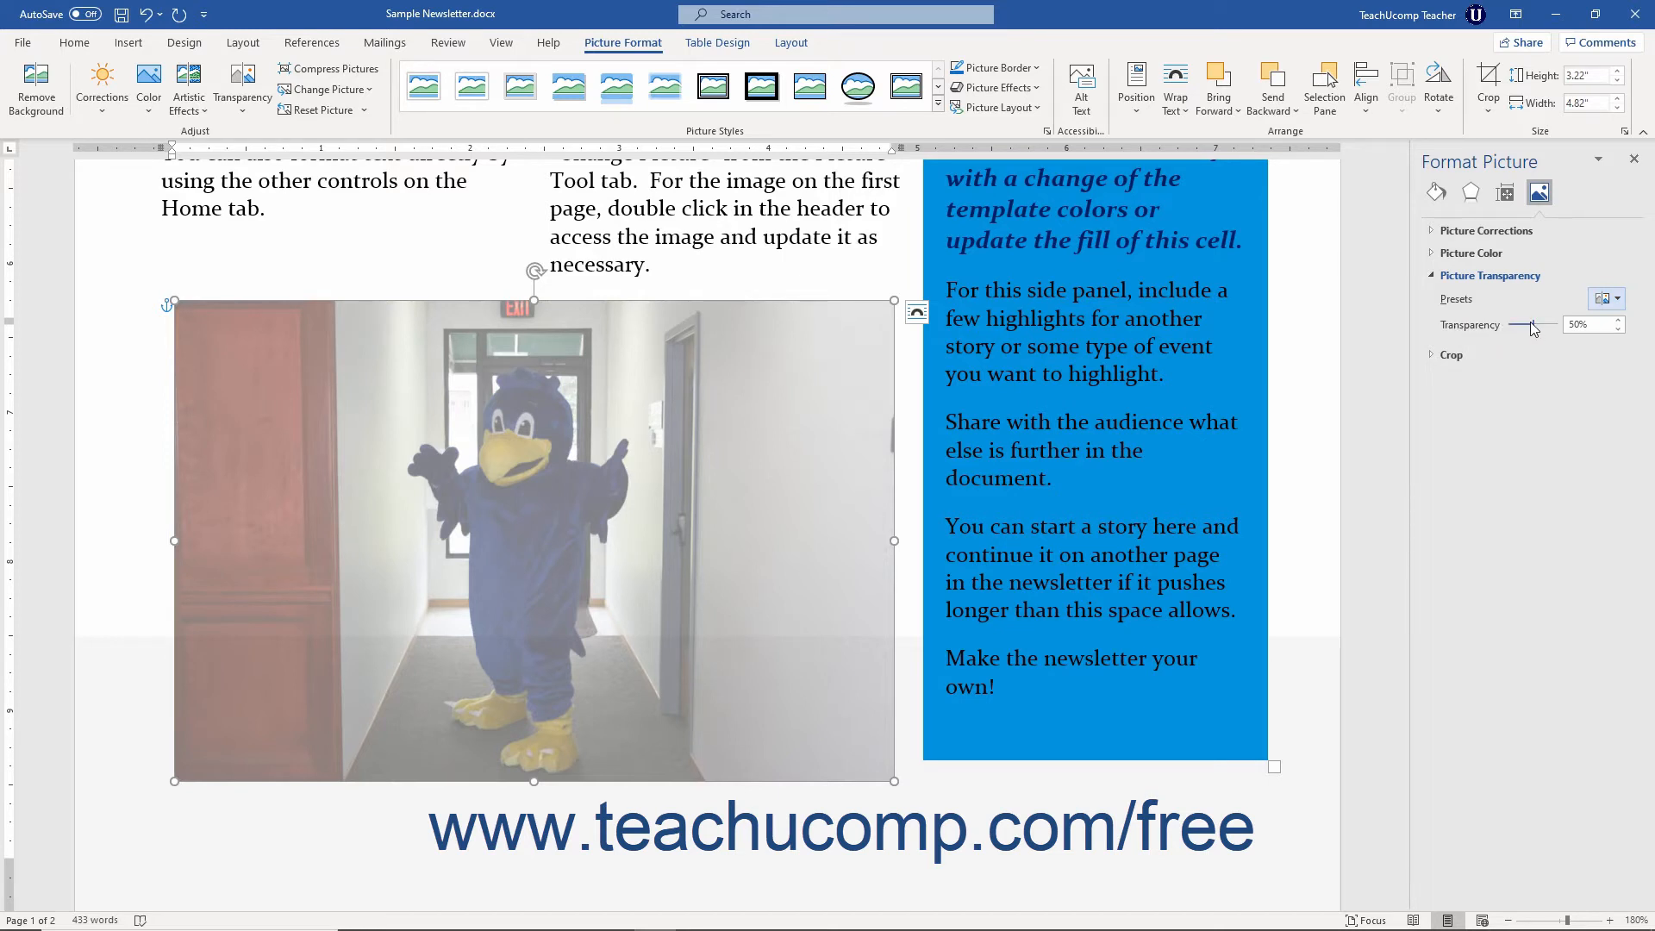
pyautogui.moveTo(1531, 322); pyautogui.dragTo(1514, 324)
pyautogui.click(1475, 274)
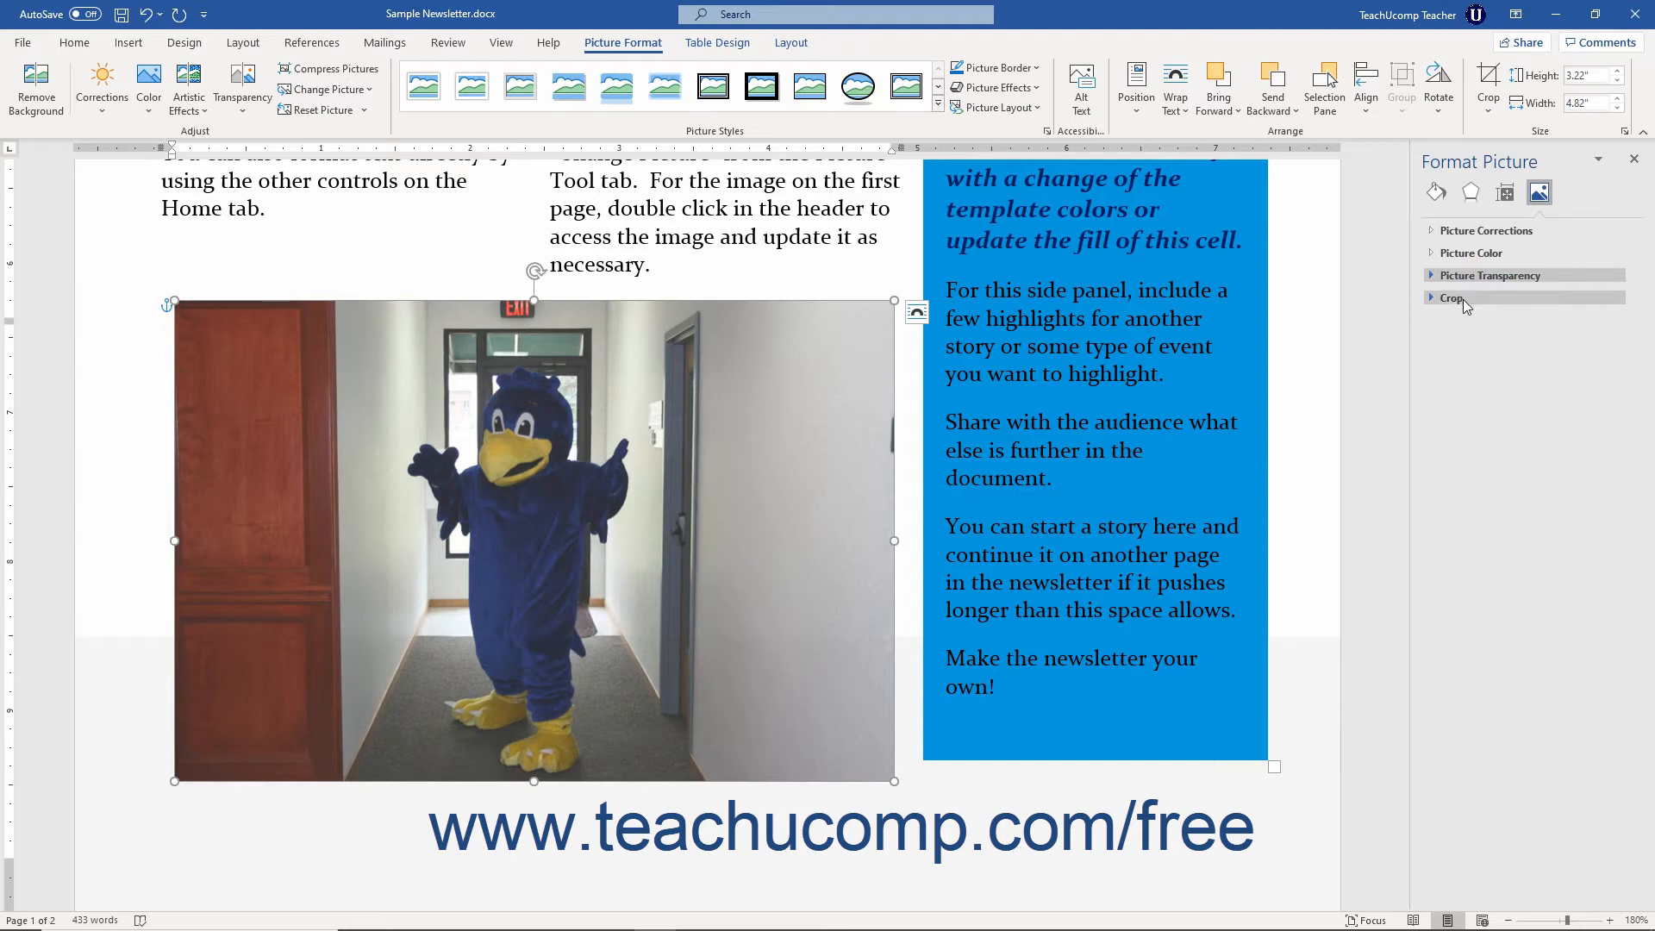
# Set the picture position width to 4.9" in the picture's crop settings
pyautogui.click(1462, 298)
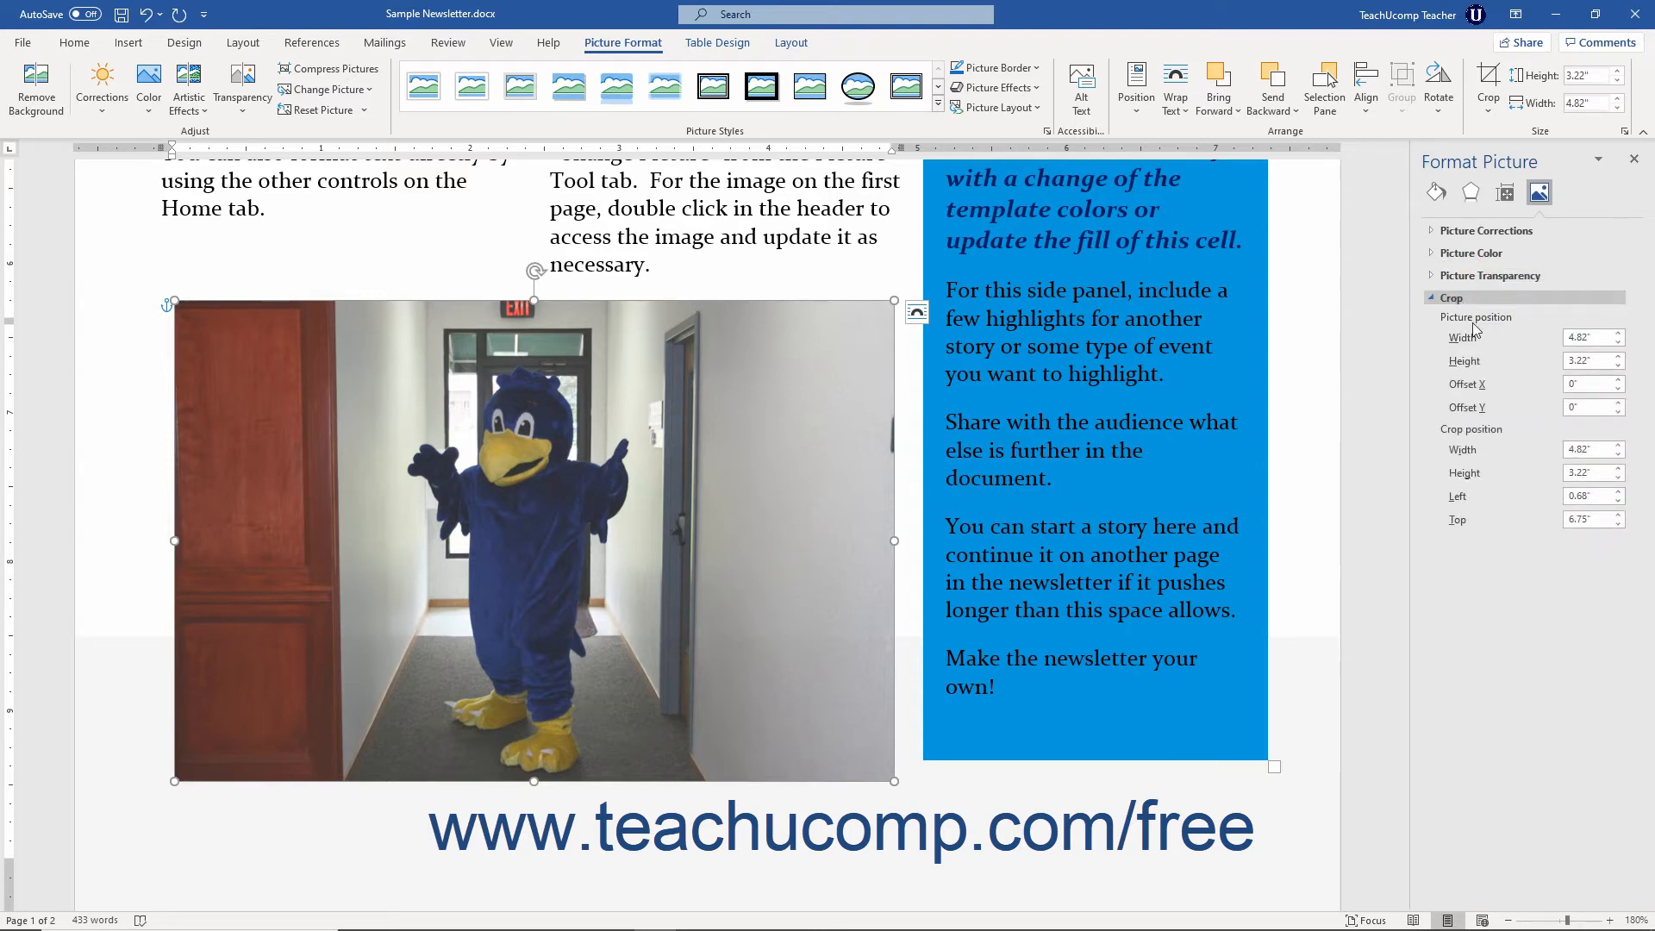
pyautogui.click(1572, 359)
pyautogui.click(1619, 342)
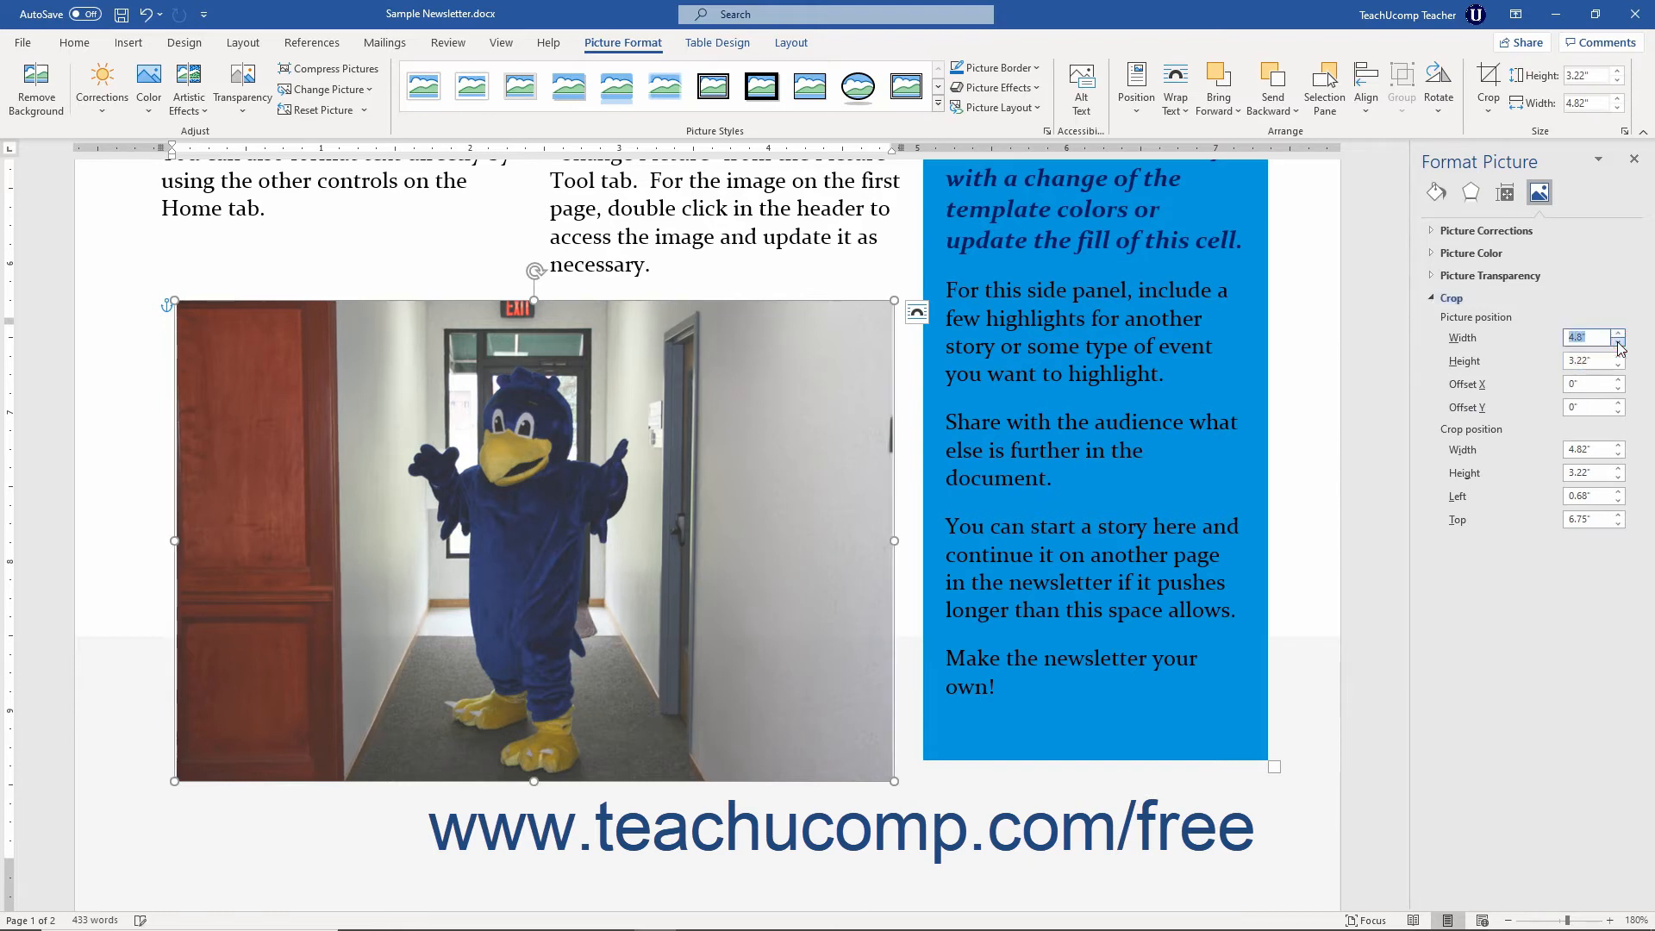
pyautogui.click(1619, 333)
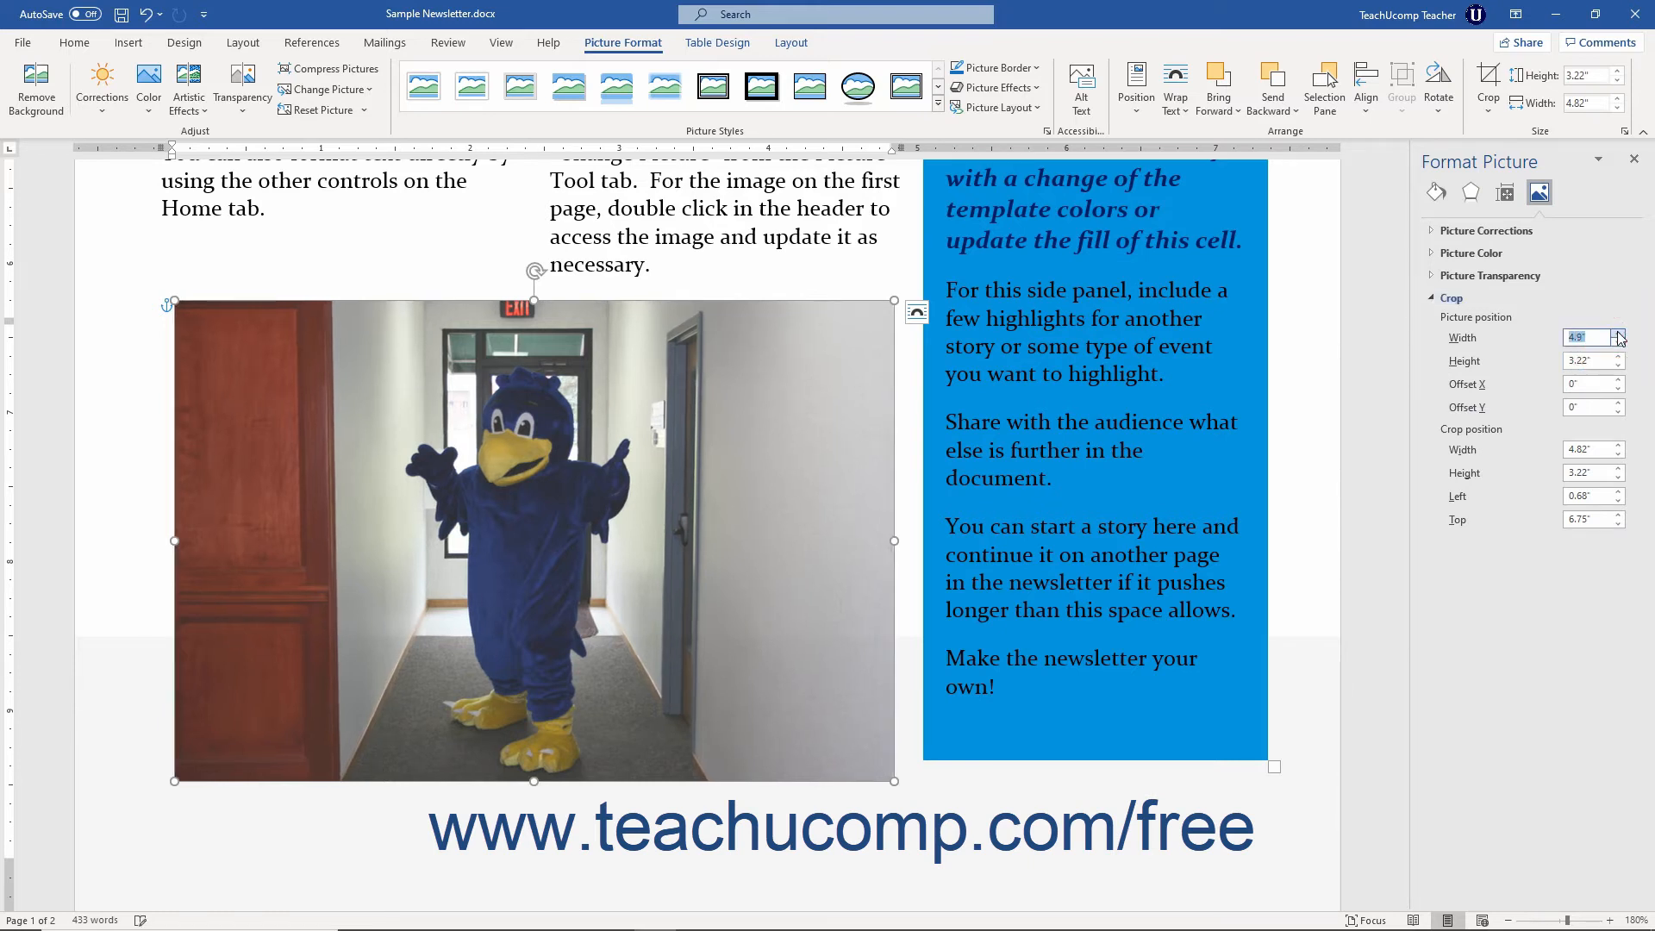
# Try picture position heights between 2.9" and 3.6" in the crop settings, and set the height to 3.2"
pyautogui.click(1619, 365)
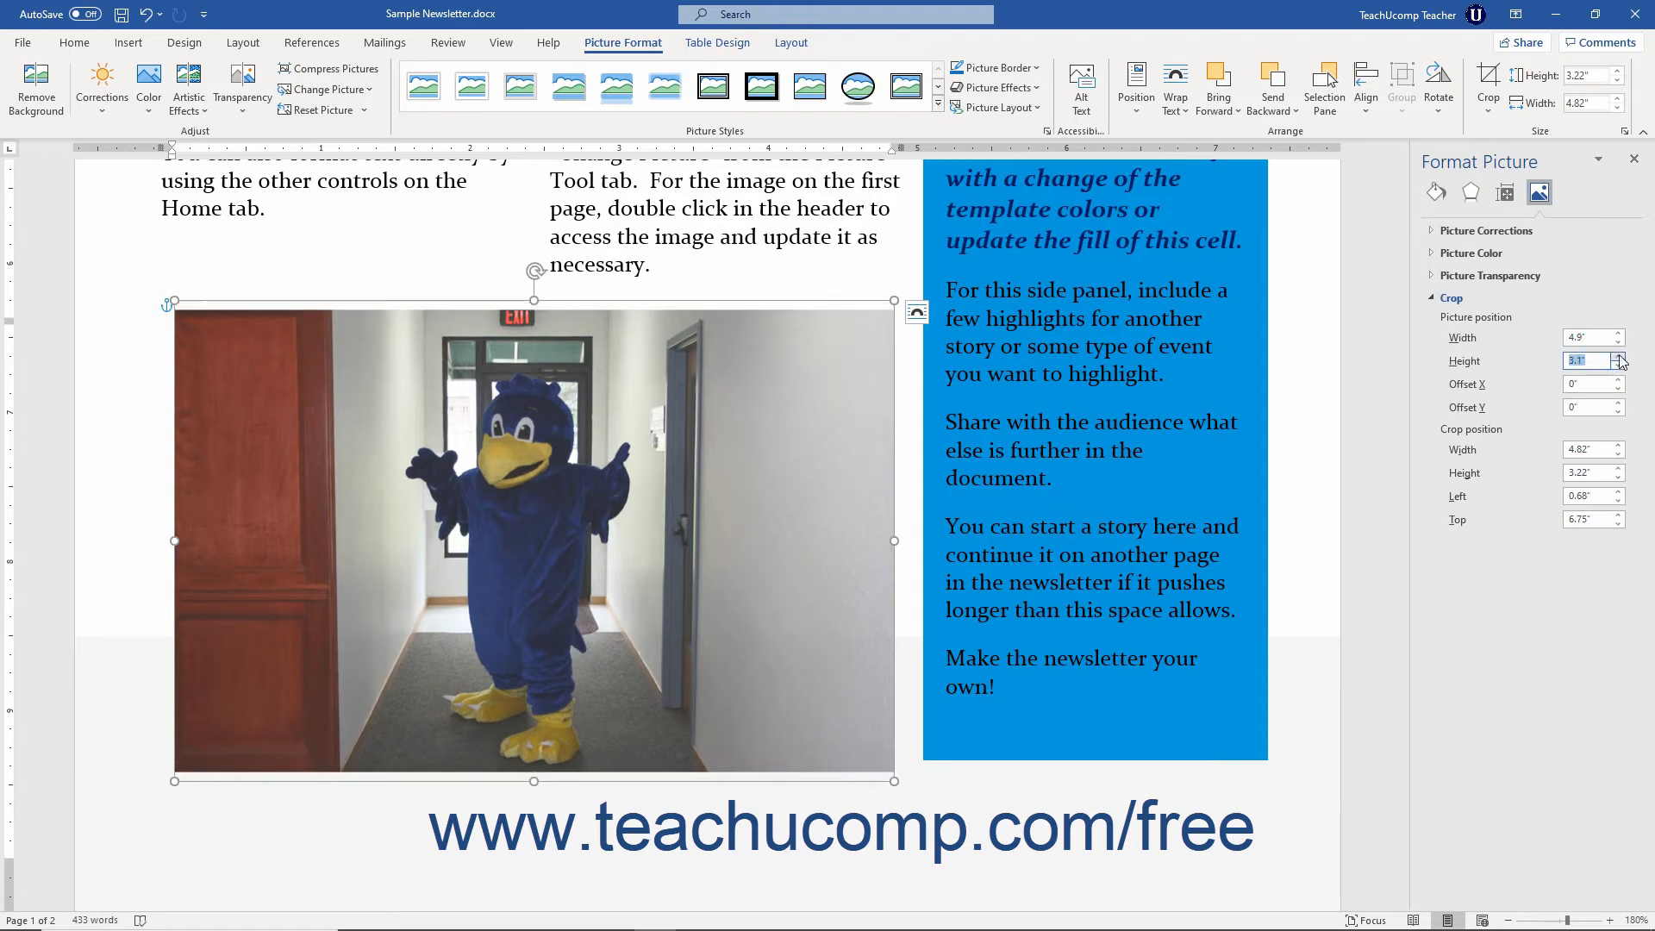
pyautogui.click(1619, 356)
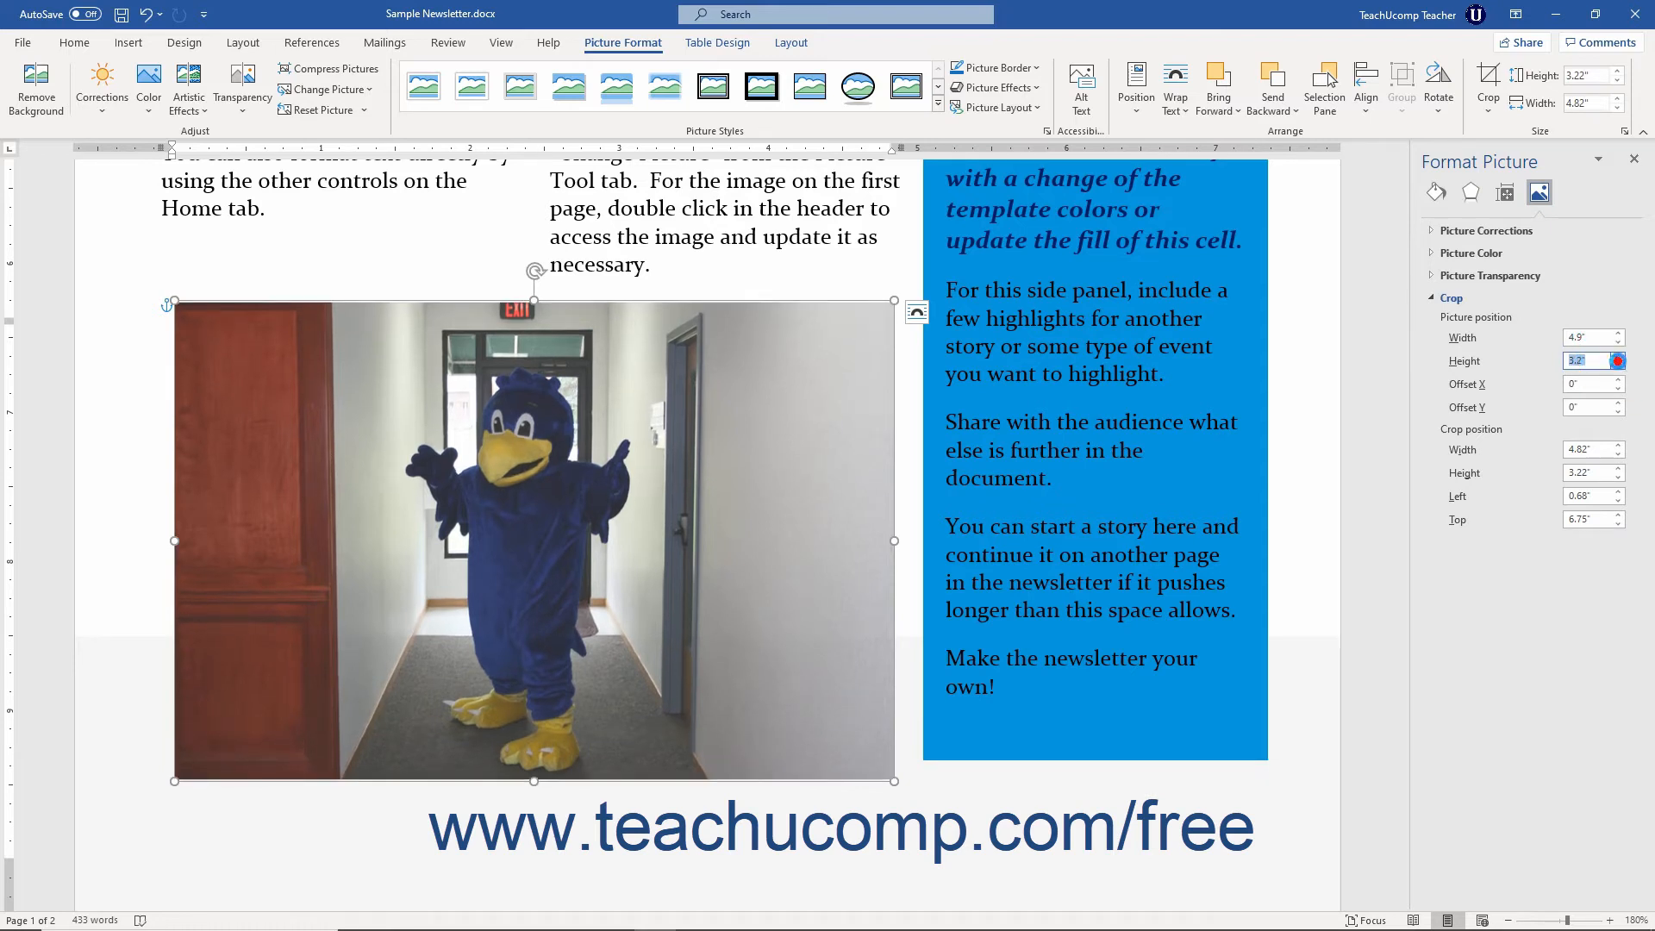
pyautogui.click(1619, 365)
pyautogui.click(1619, 365)
pyautogui.click(1620, 367)
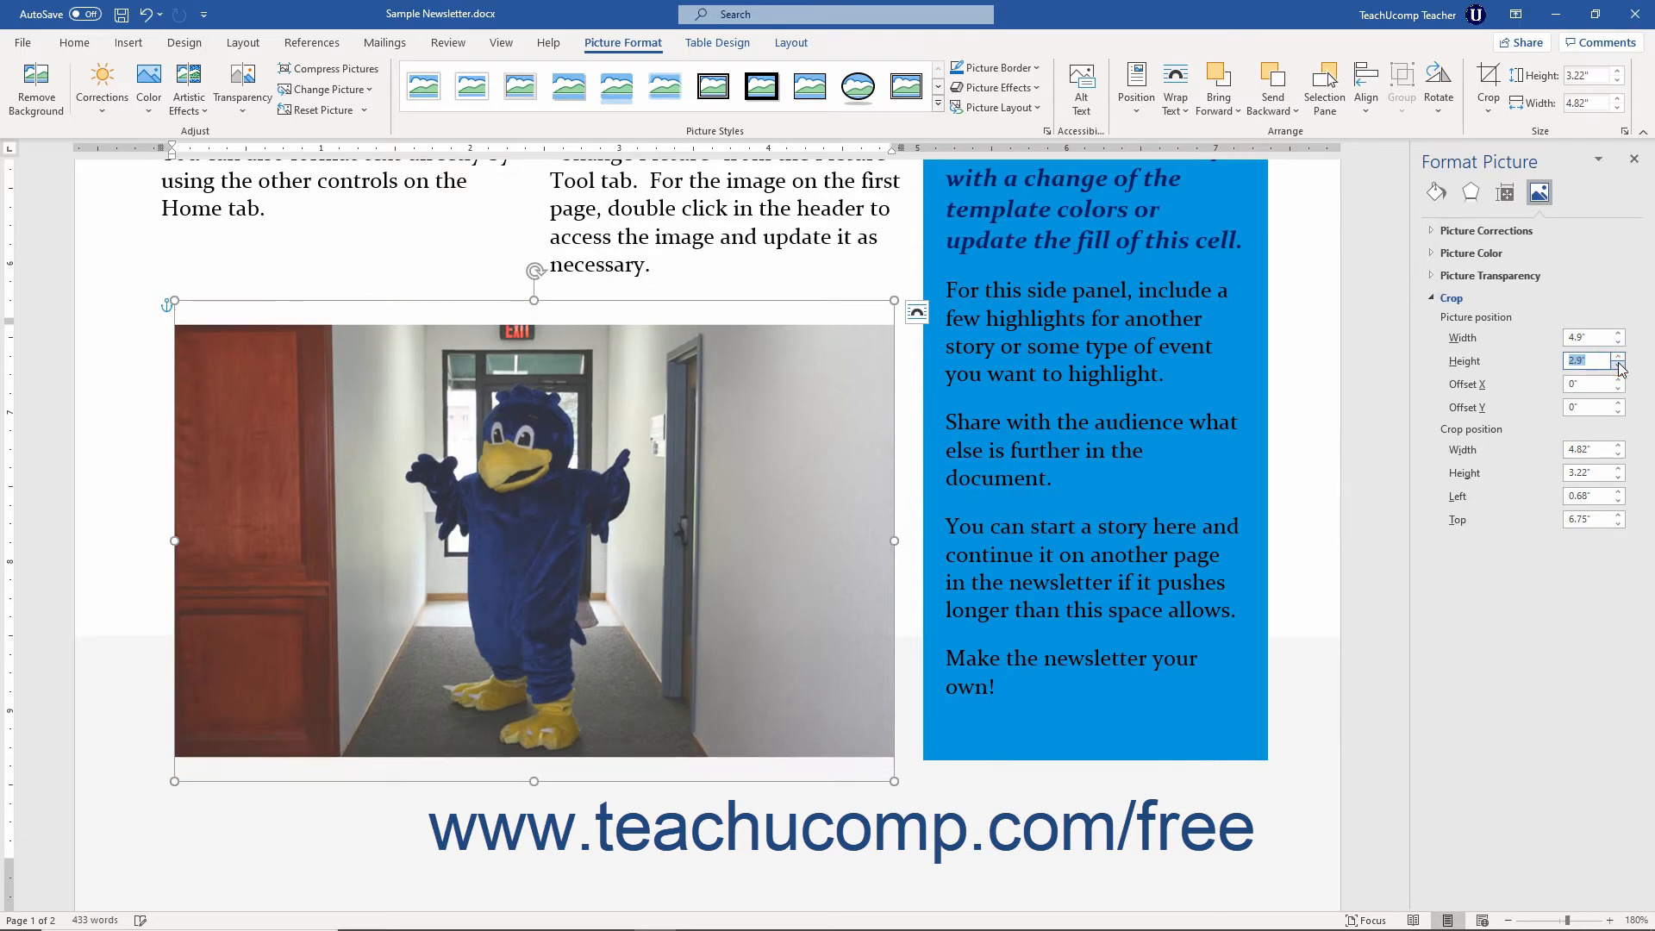
pyautogui.click(1619, 356)
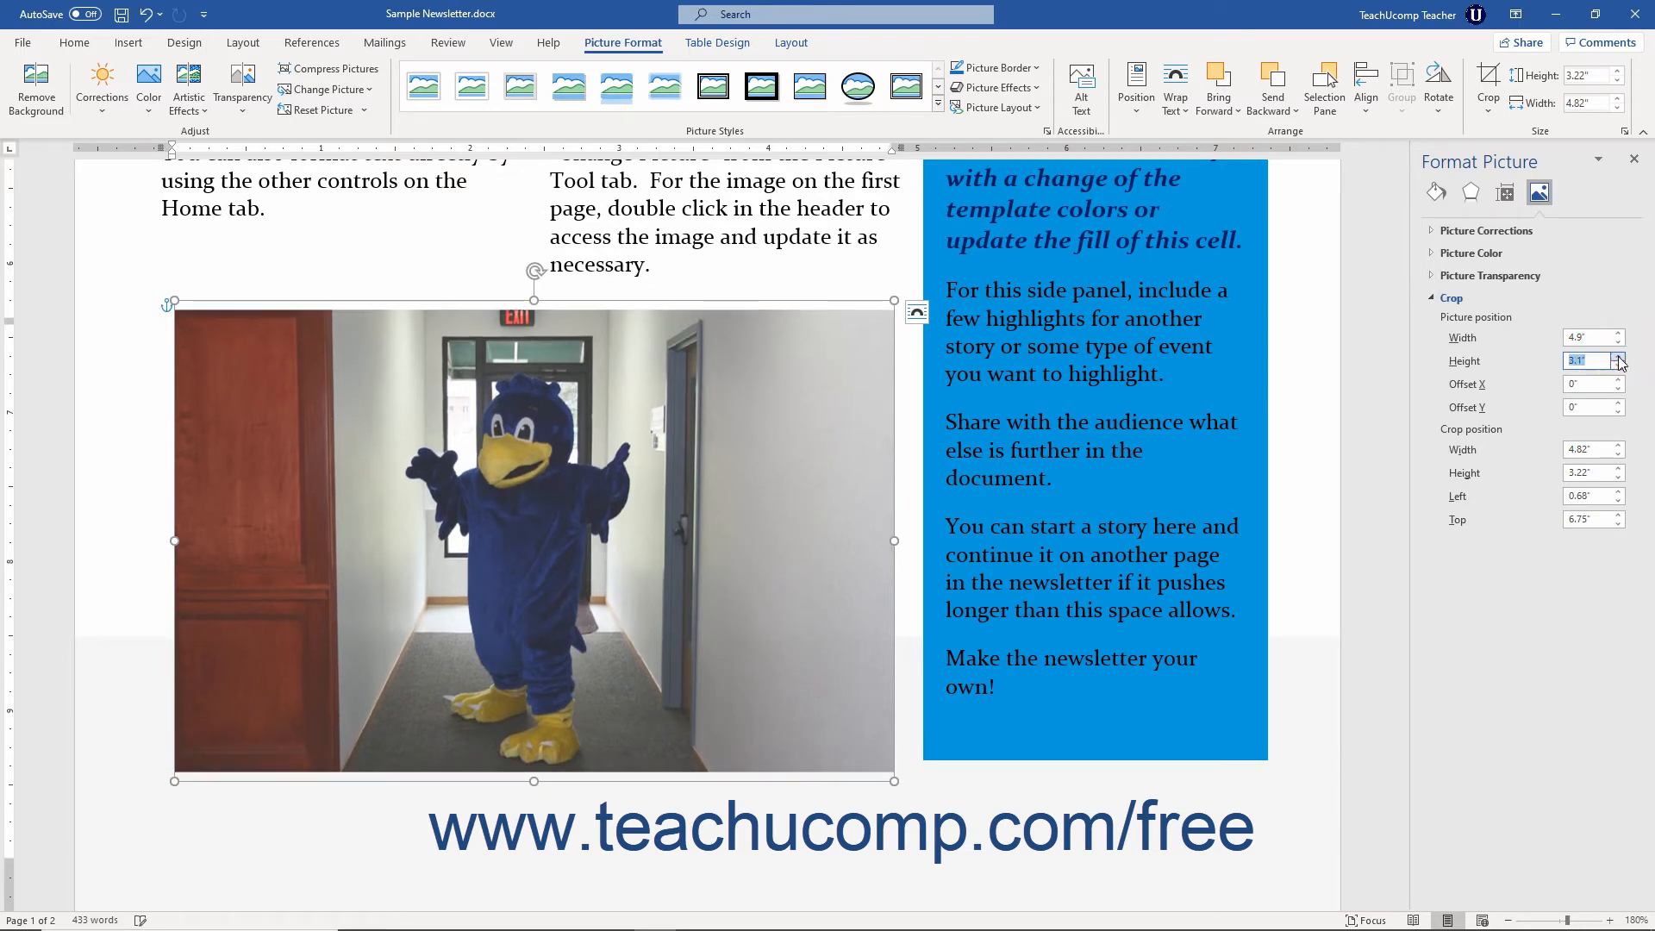
pyautogui.click(1618, 356)
pyautogui.click(1618, 356)
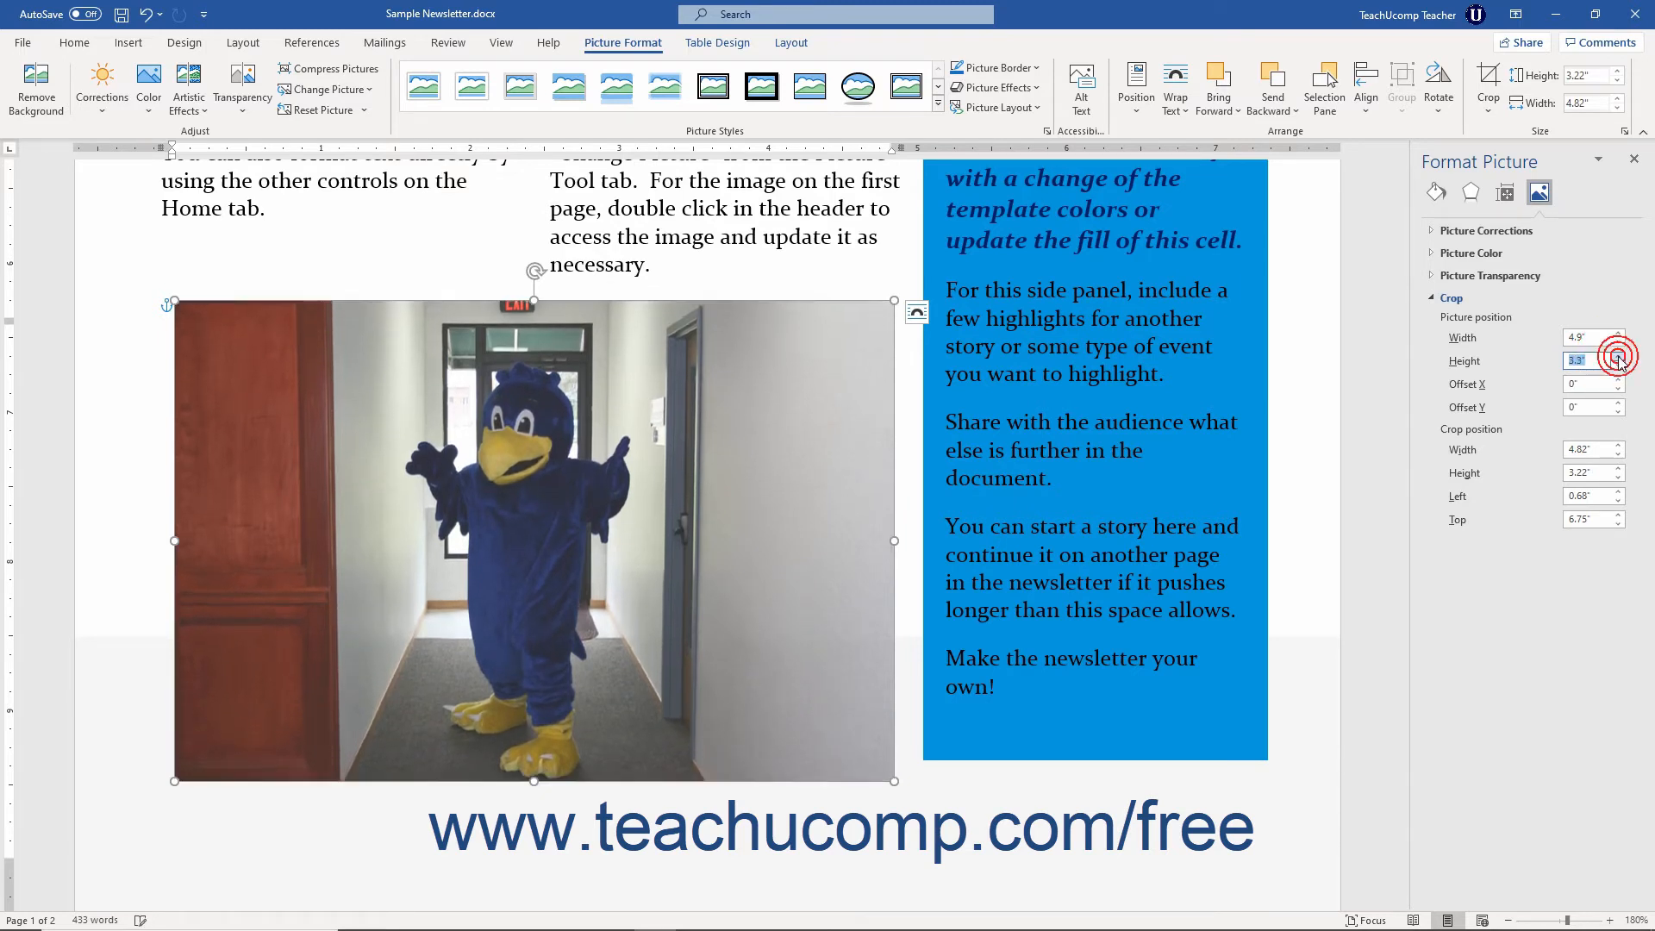
pyautogui.click(1620, 358)
pyautogui.click(1619, 357)
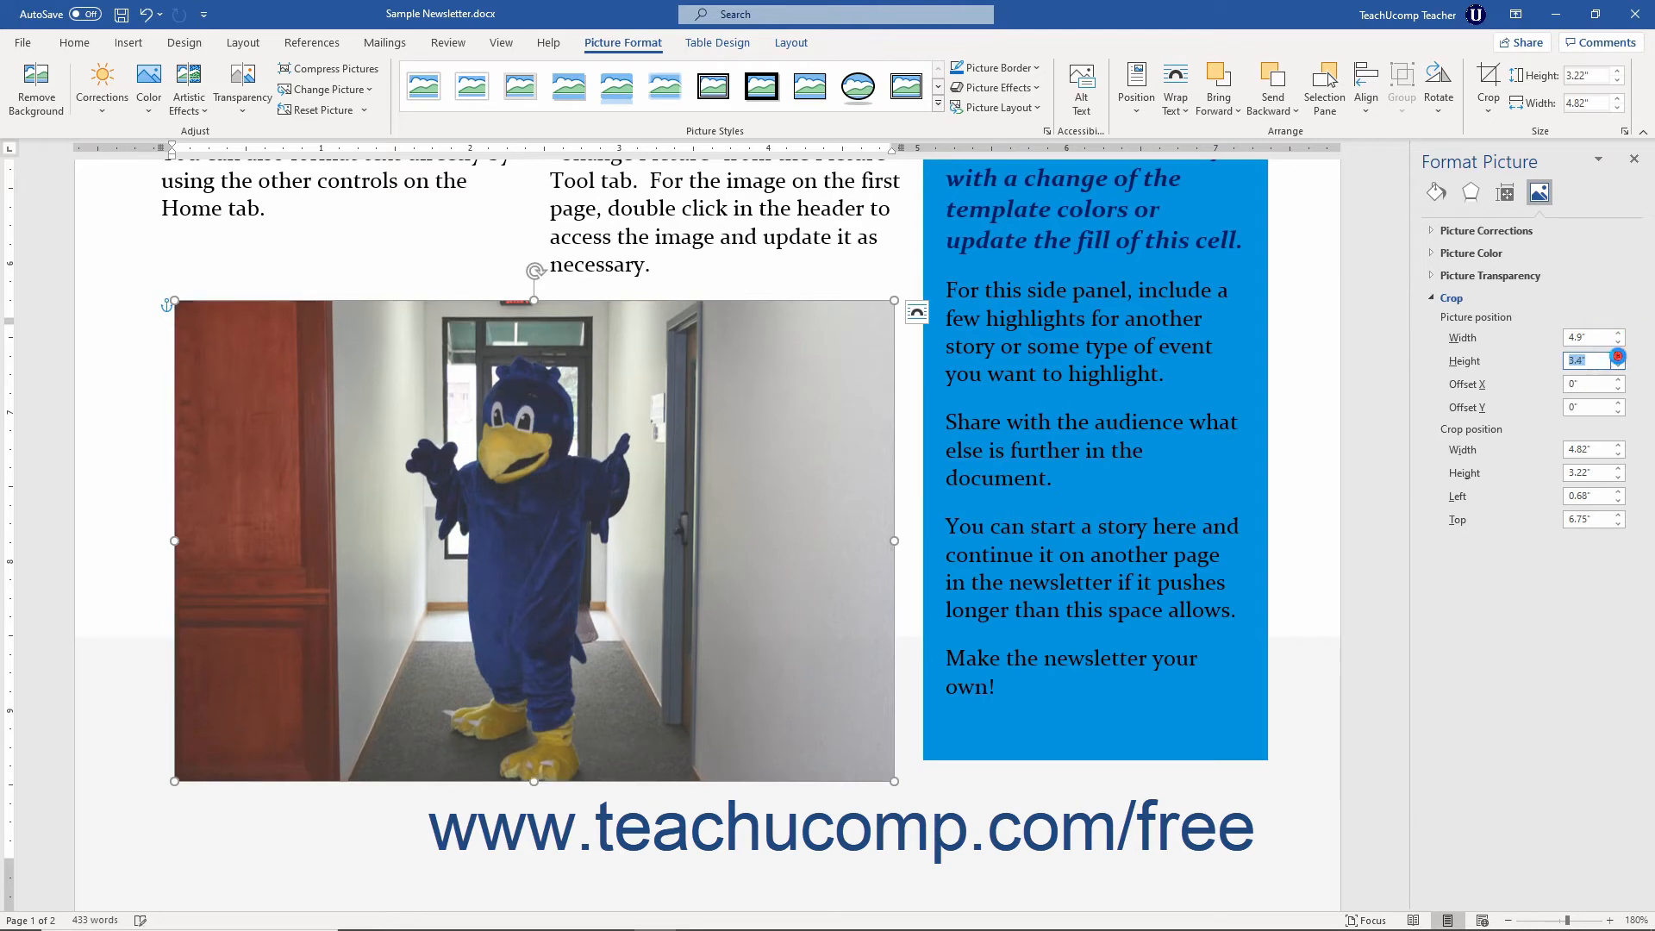
pyautogui.click(1619, 358)
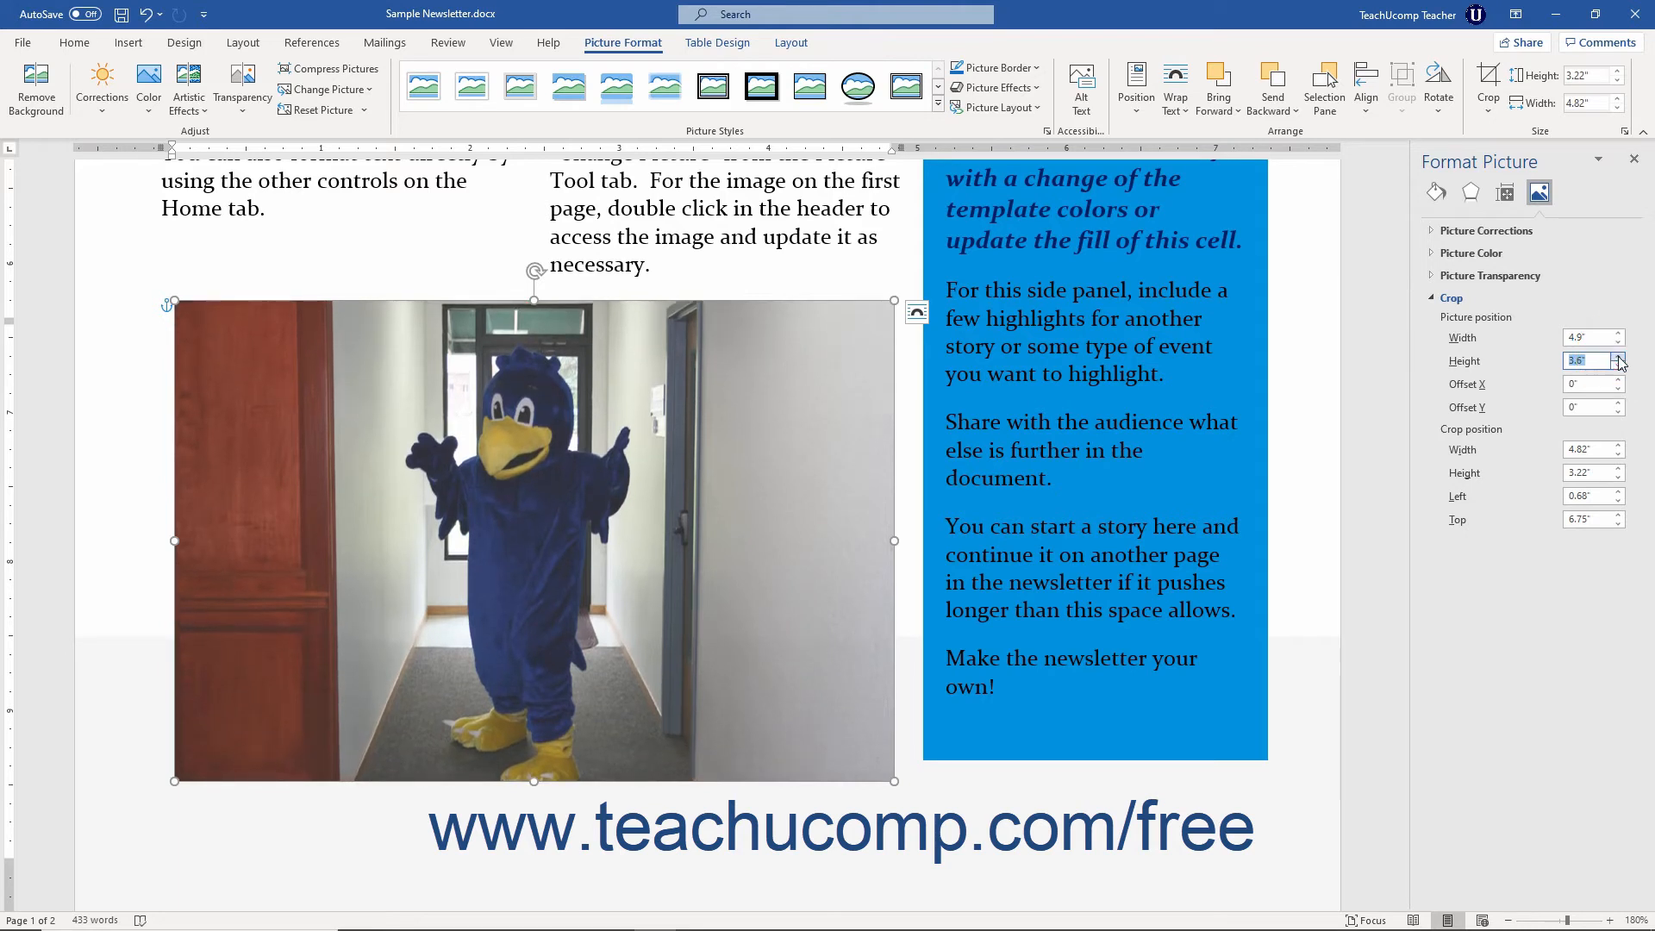
pyautogui.click(1618, 363)
pyautogui.click(1618, 364)
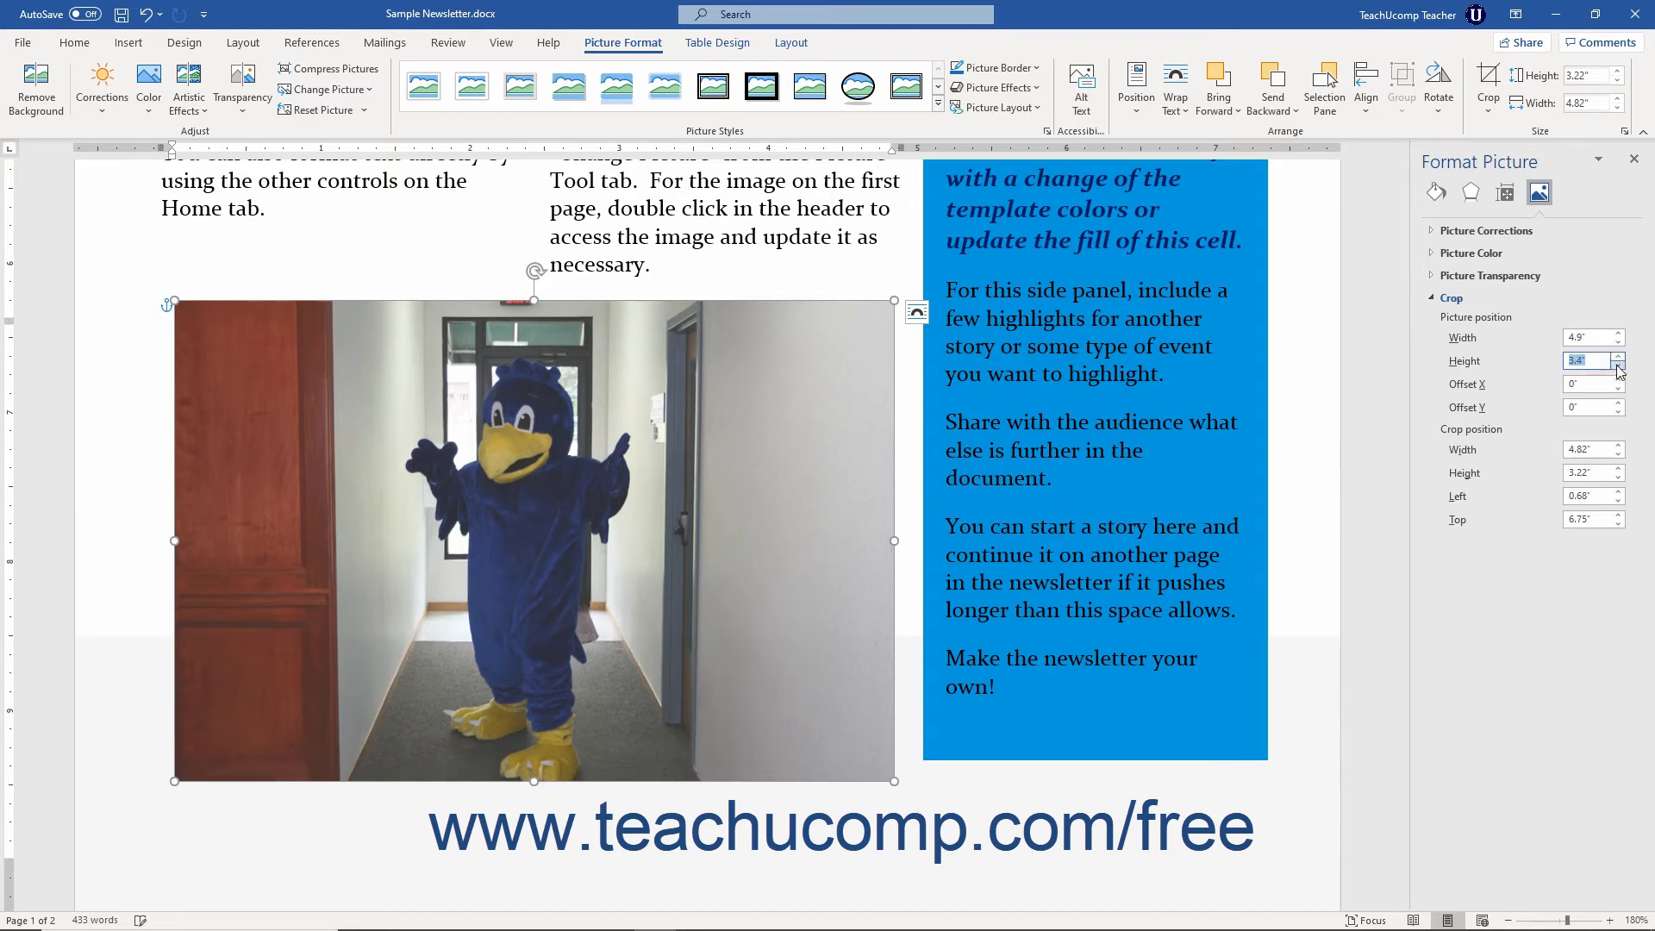
pyautogui.click(1617, 364)
pyautogui.click(1619, 364)
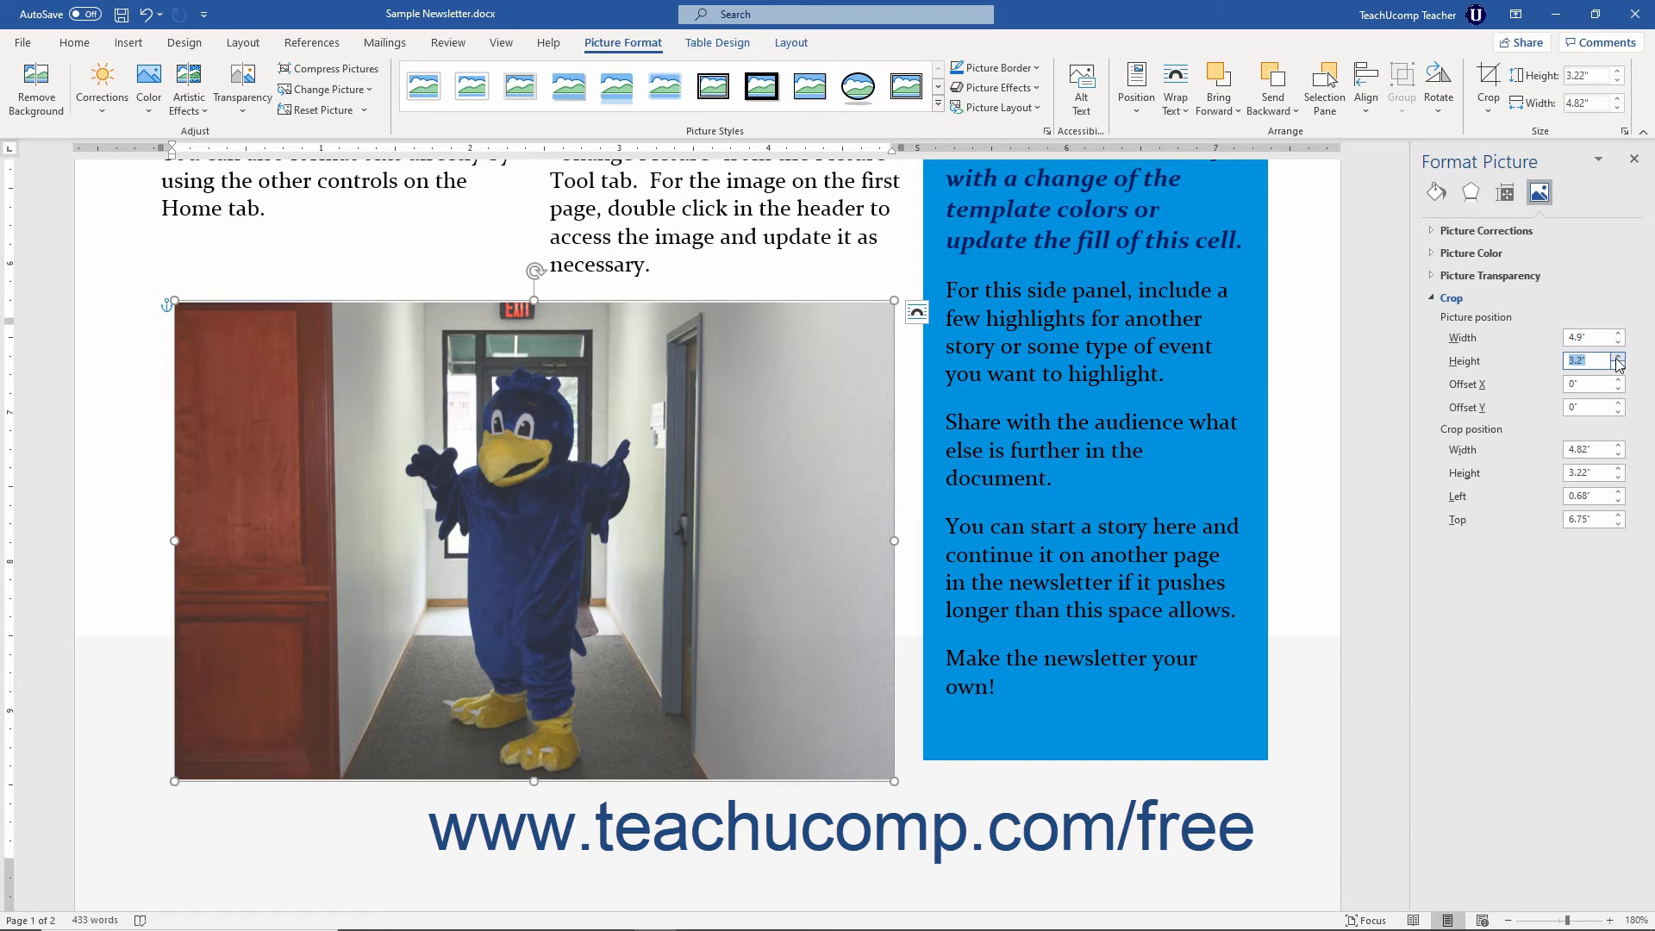
# Try horizontal picture offsets up to 0.3" in the crop settings, and return Offset X to 0"
pyautogui.click(1584, 385)
pyautogui.click(1588, 405)
pyautogui.click(1617, 380)
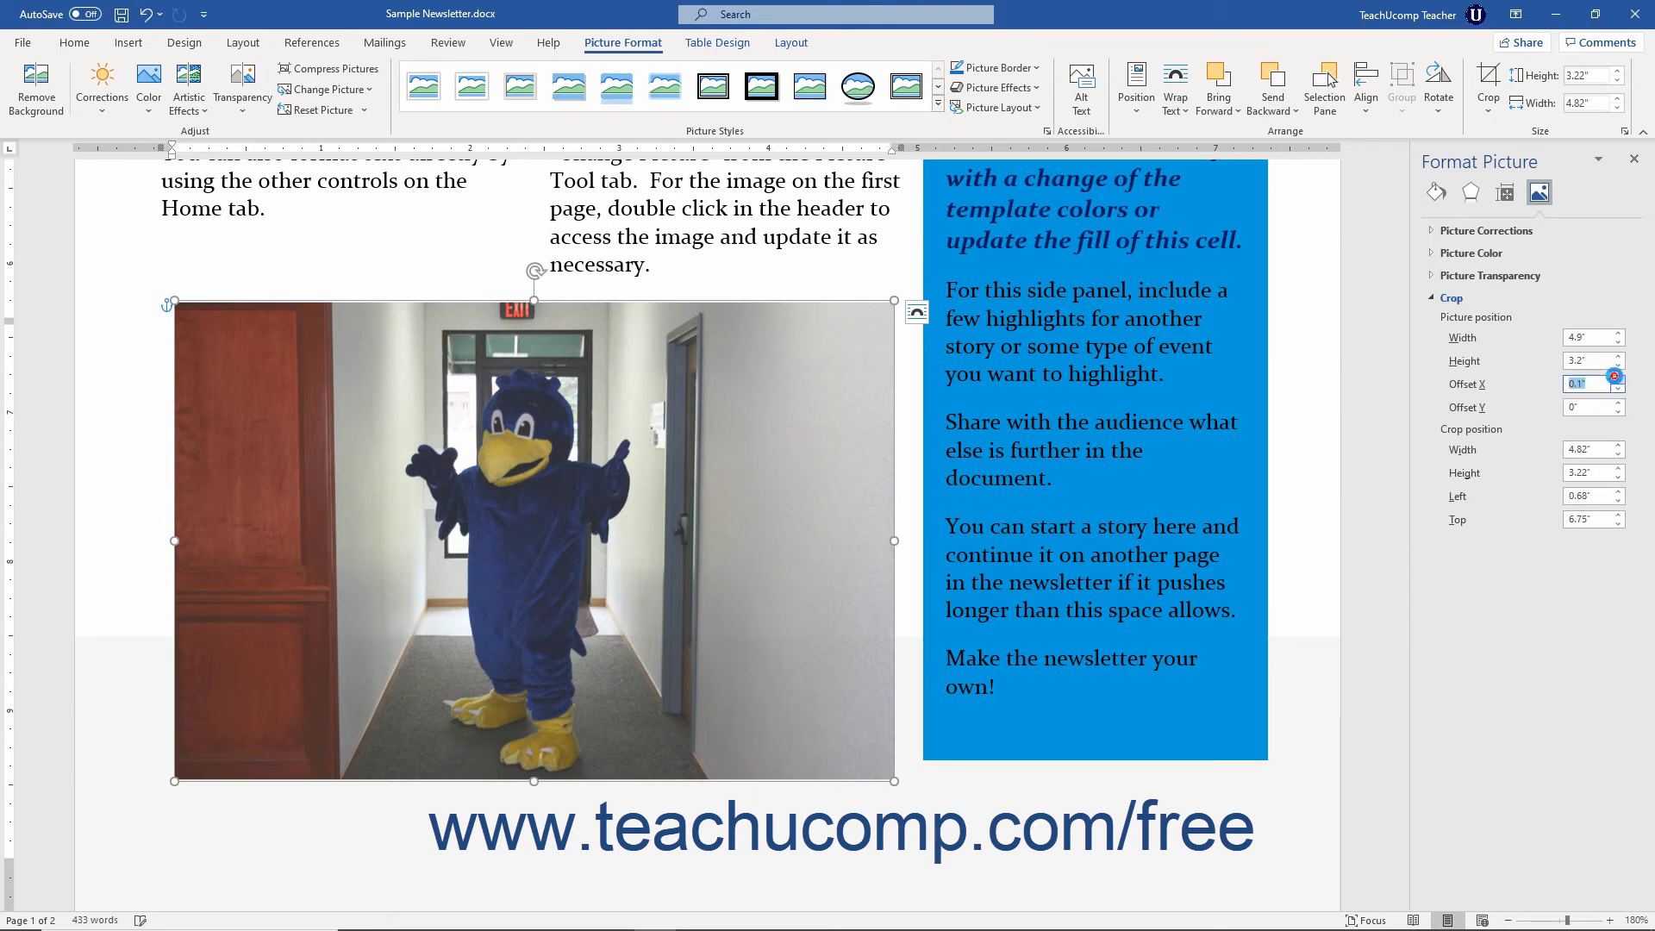
pyautogui.click(1617, 379)
pyautogui.click(1616, 378)
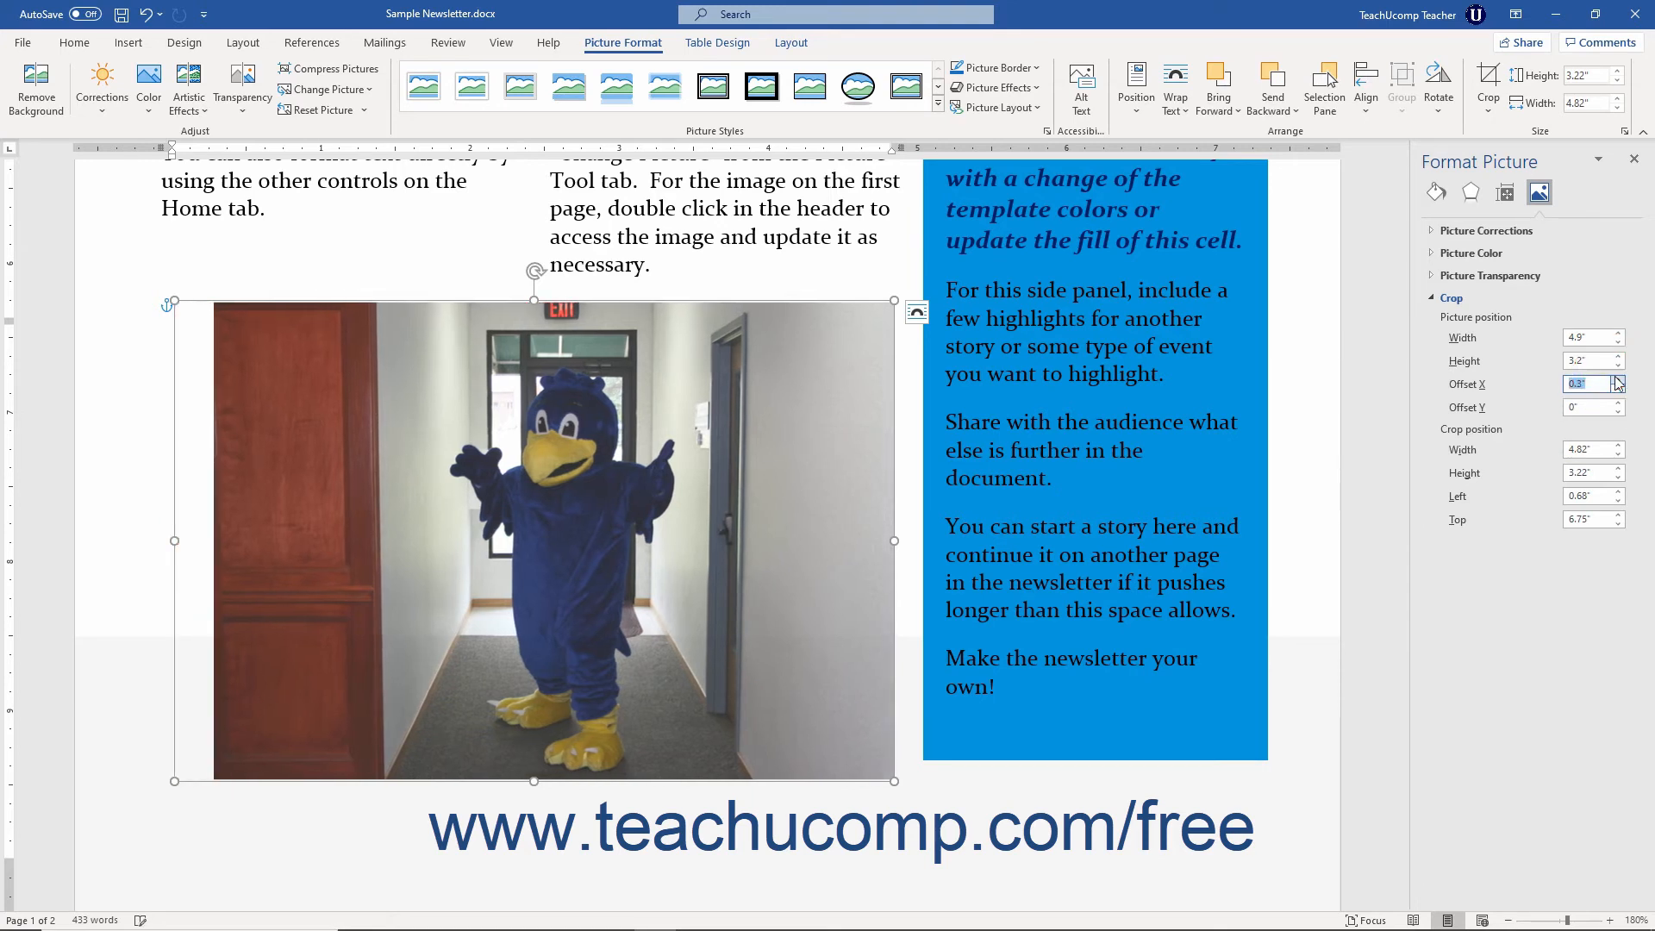
pyautogui.click(1618, 388)
pyautogui.click(1618, 388)
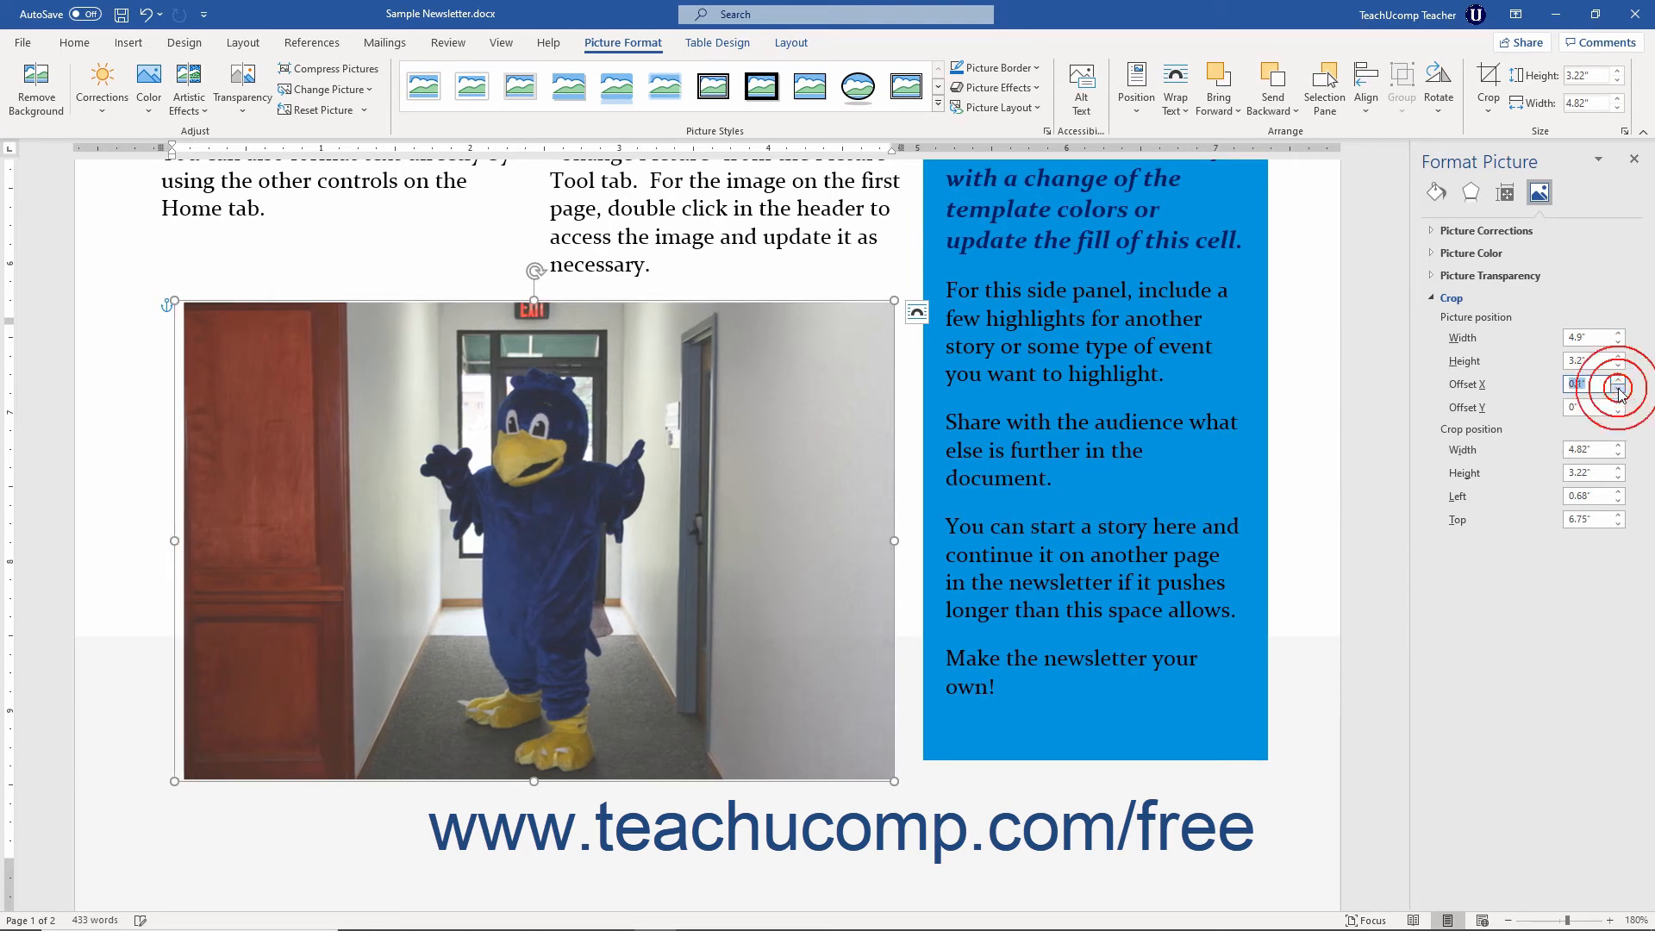
pyautogui.click(1618, 388)
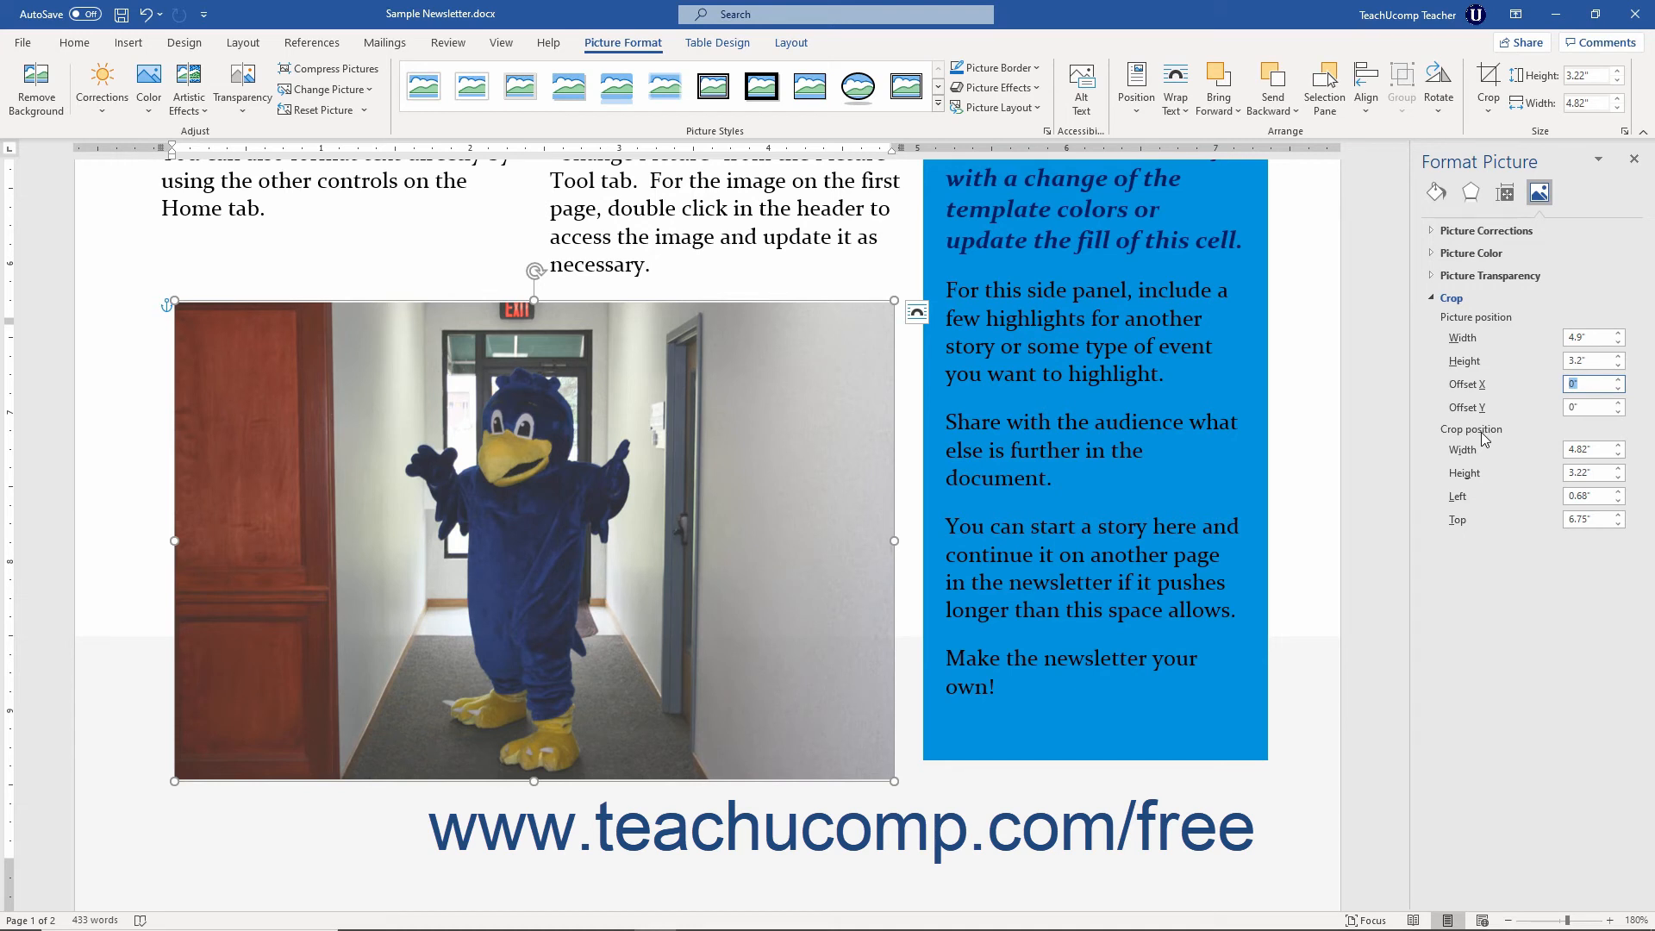
# Set the picture's crop position to width 4.7", height 3.1", left 0.8" and top 6.6"
pyautogui.click(1618, 456)
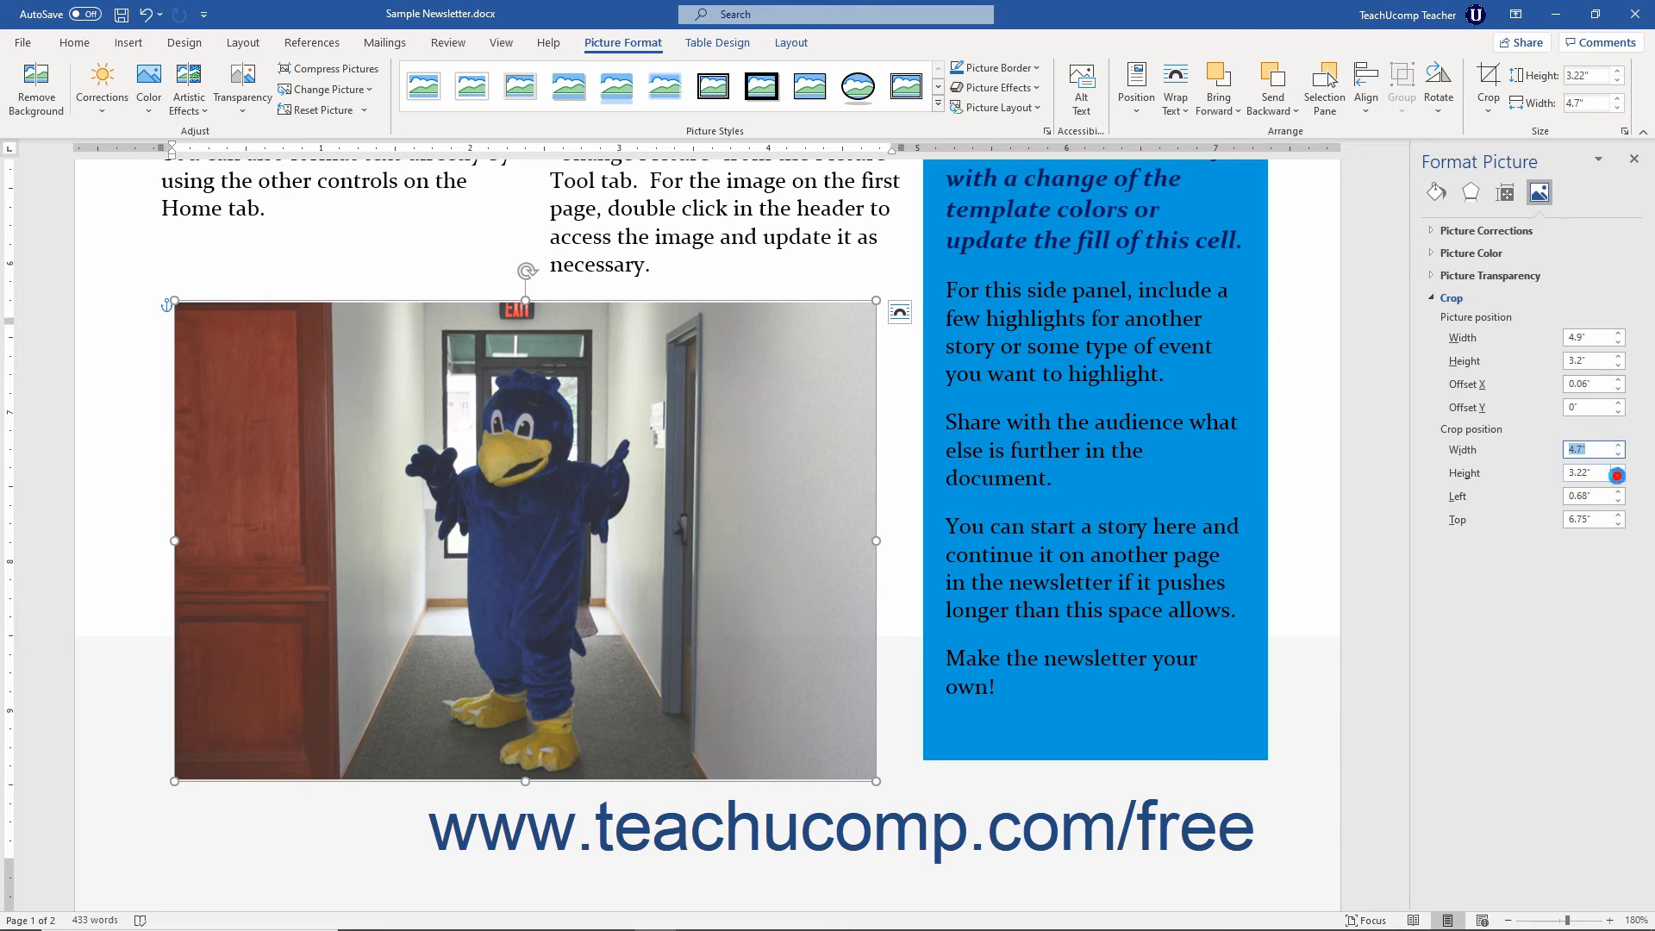
pyautogui.click(1618, 480)
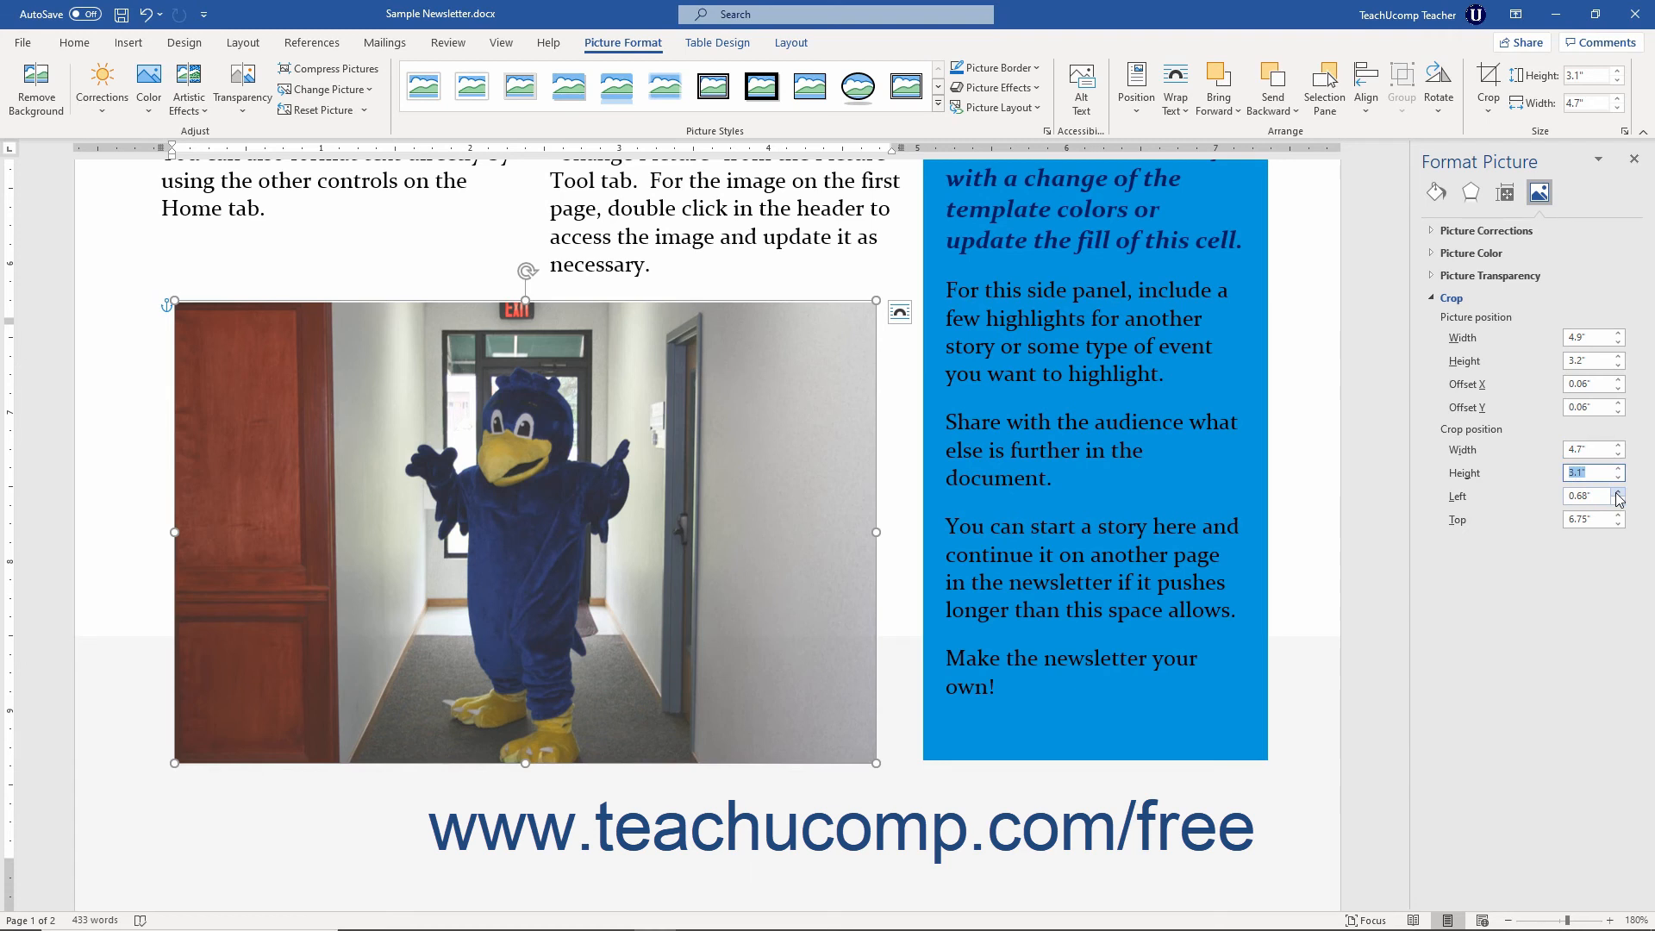
pyautogui.click(1618, 492)
pyautogui.click(1617, 492)
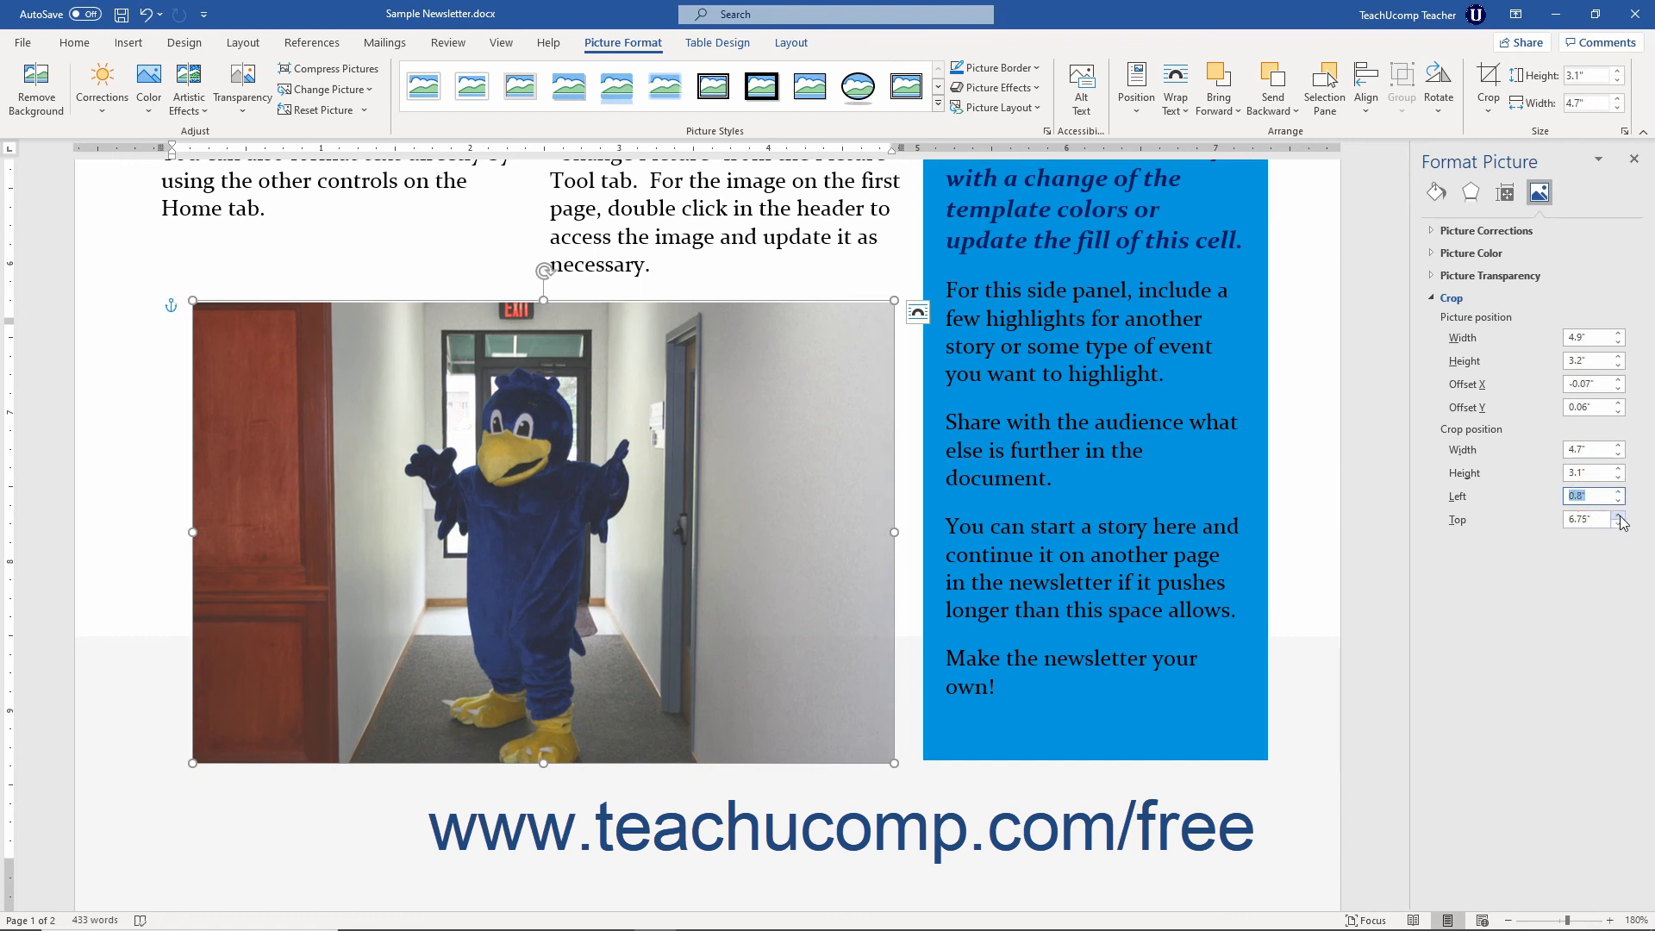
pyautogui.click(1620, 524)
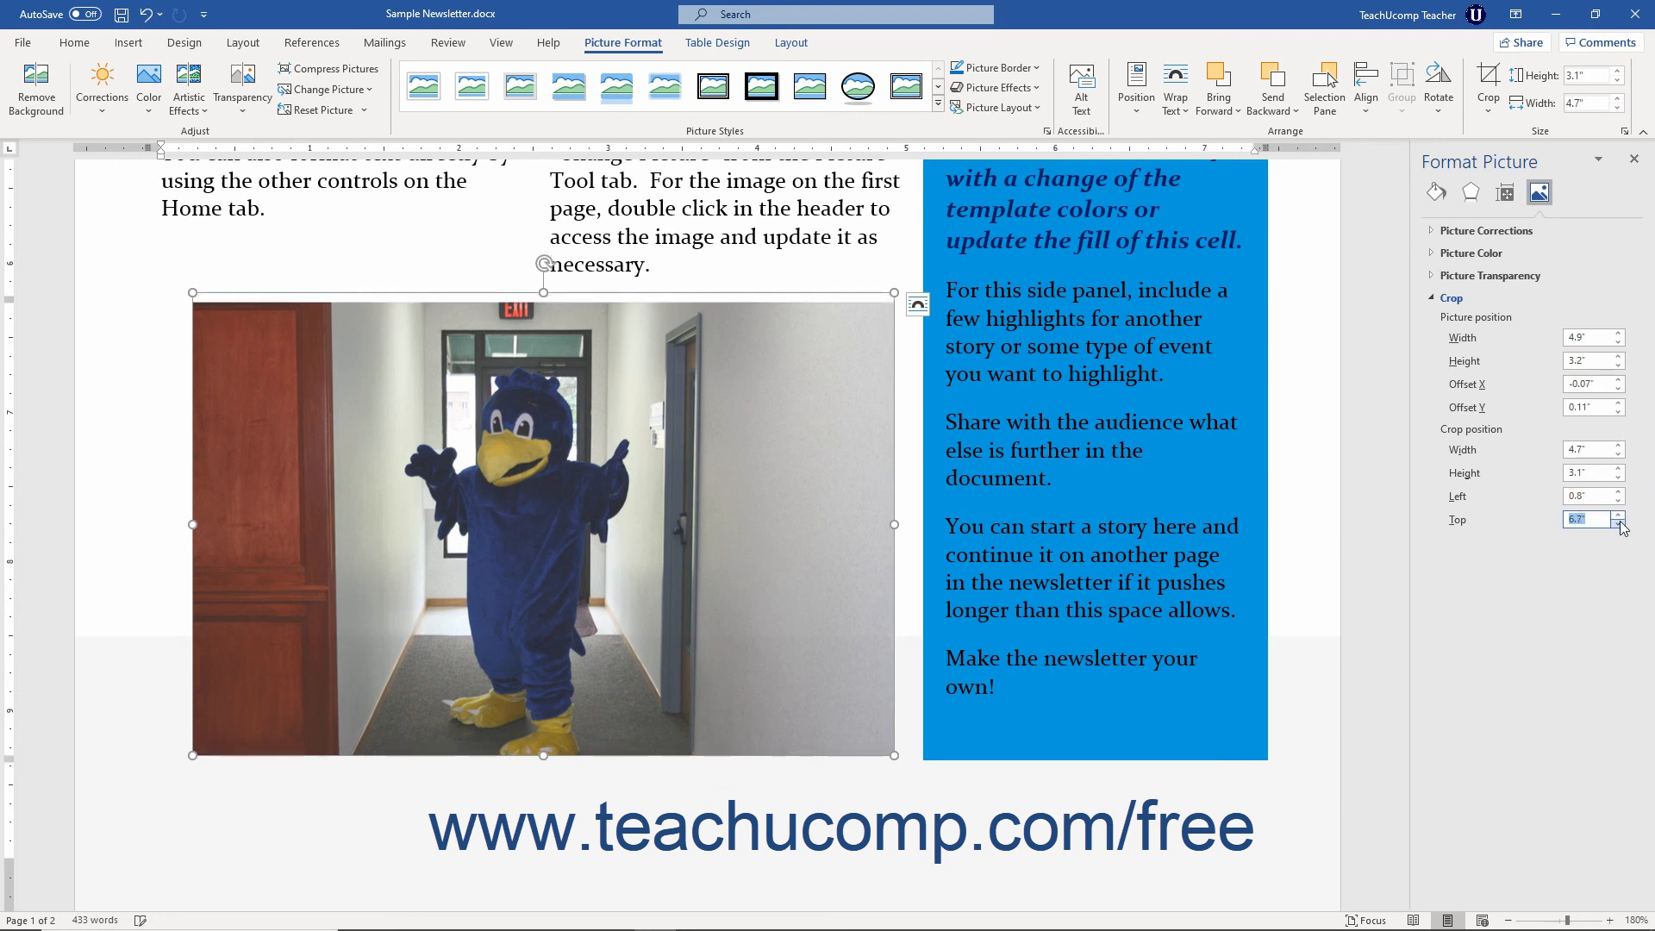
pyautogui.click(1621, 524)
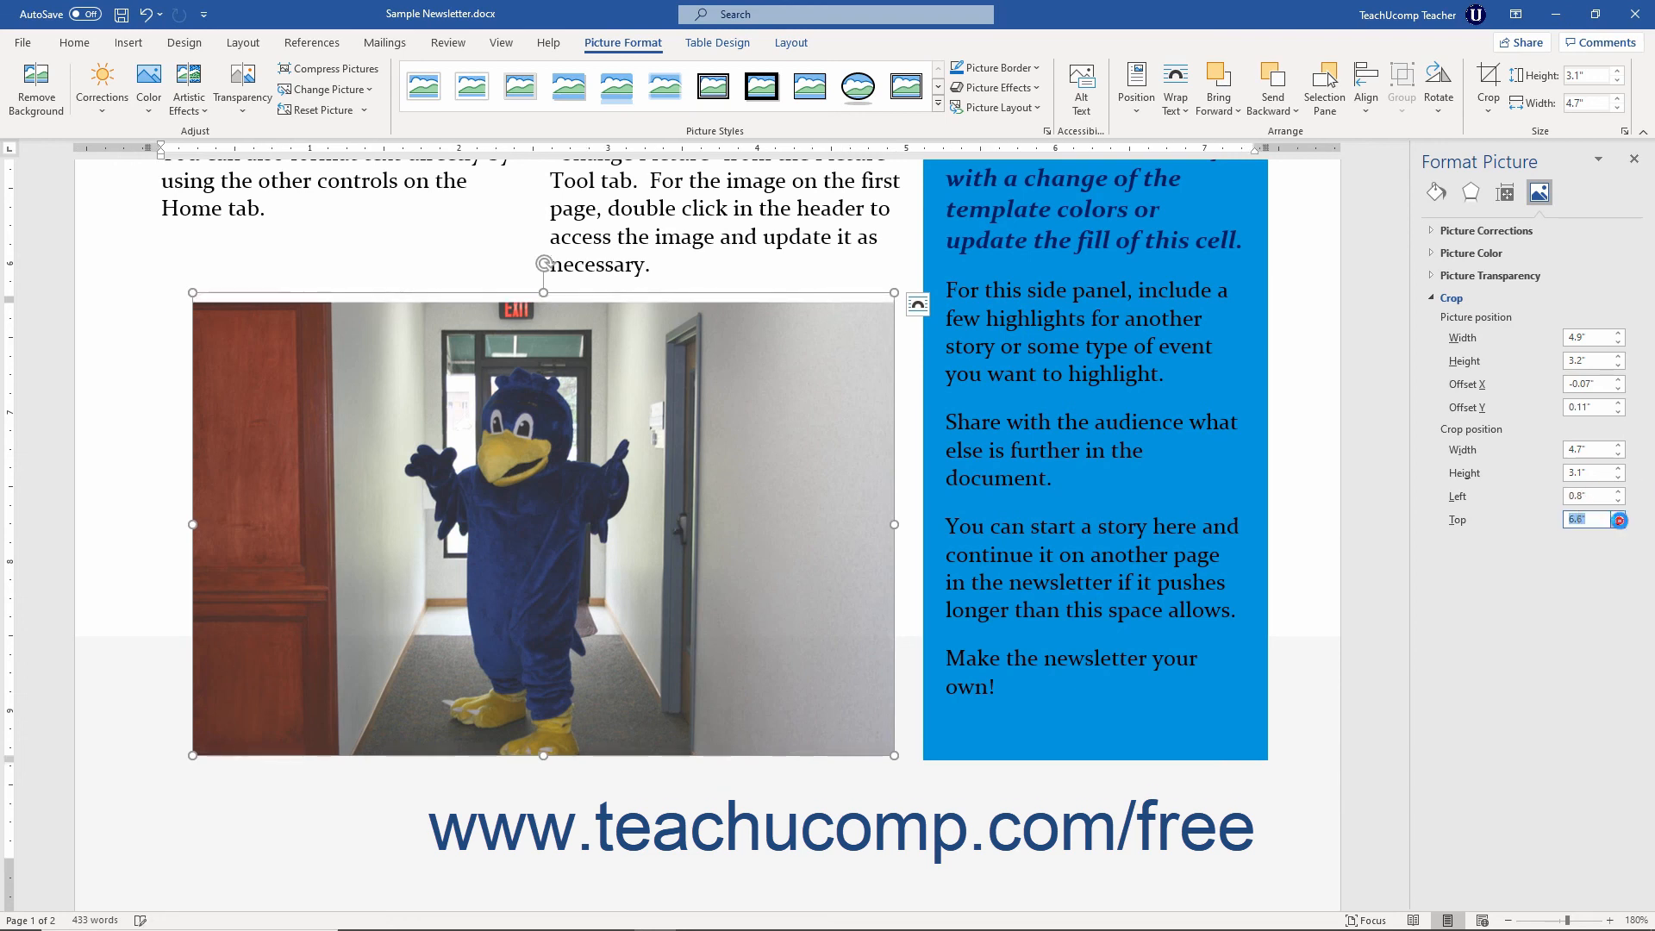
# Shift the picture within its crop frame by setting Offset X to 0" and Offset Y to -0.1"
pyautogui.click(1618, 389)
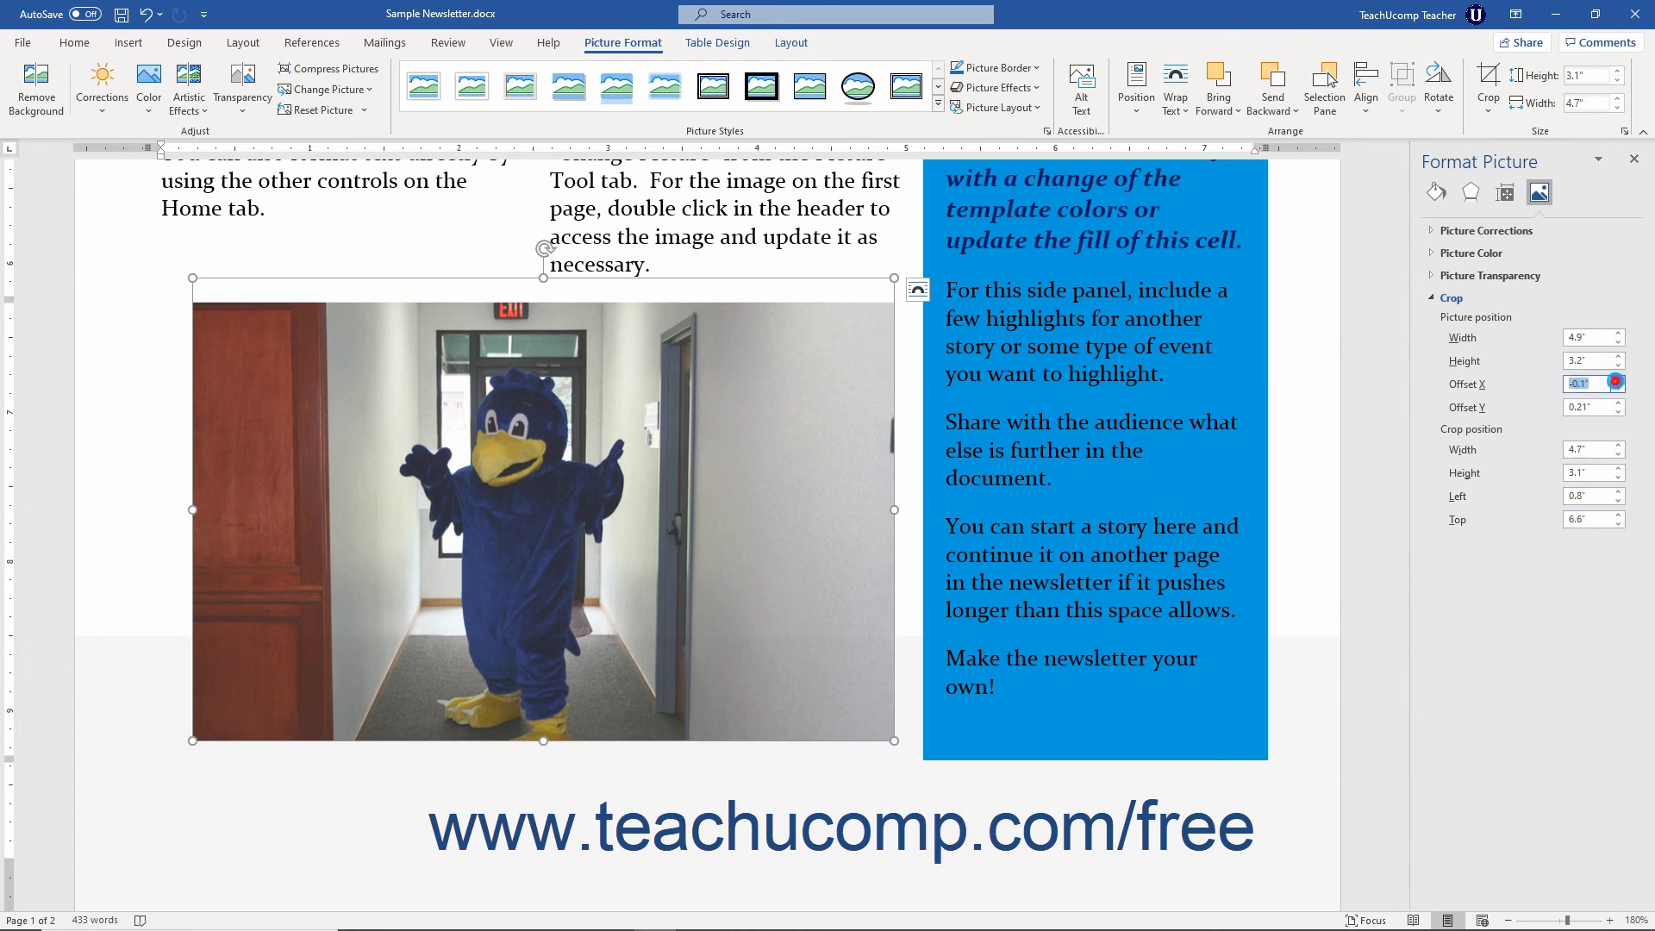
pyautogui.click(1615, 381)
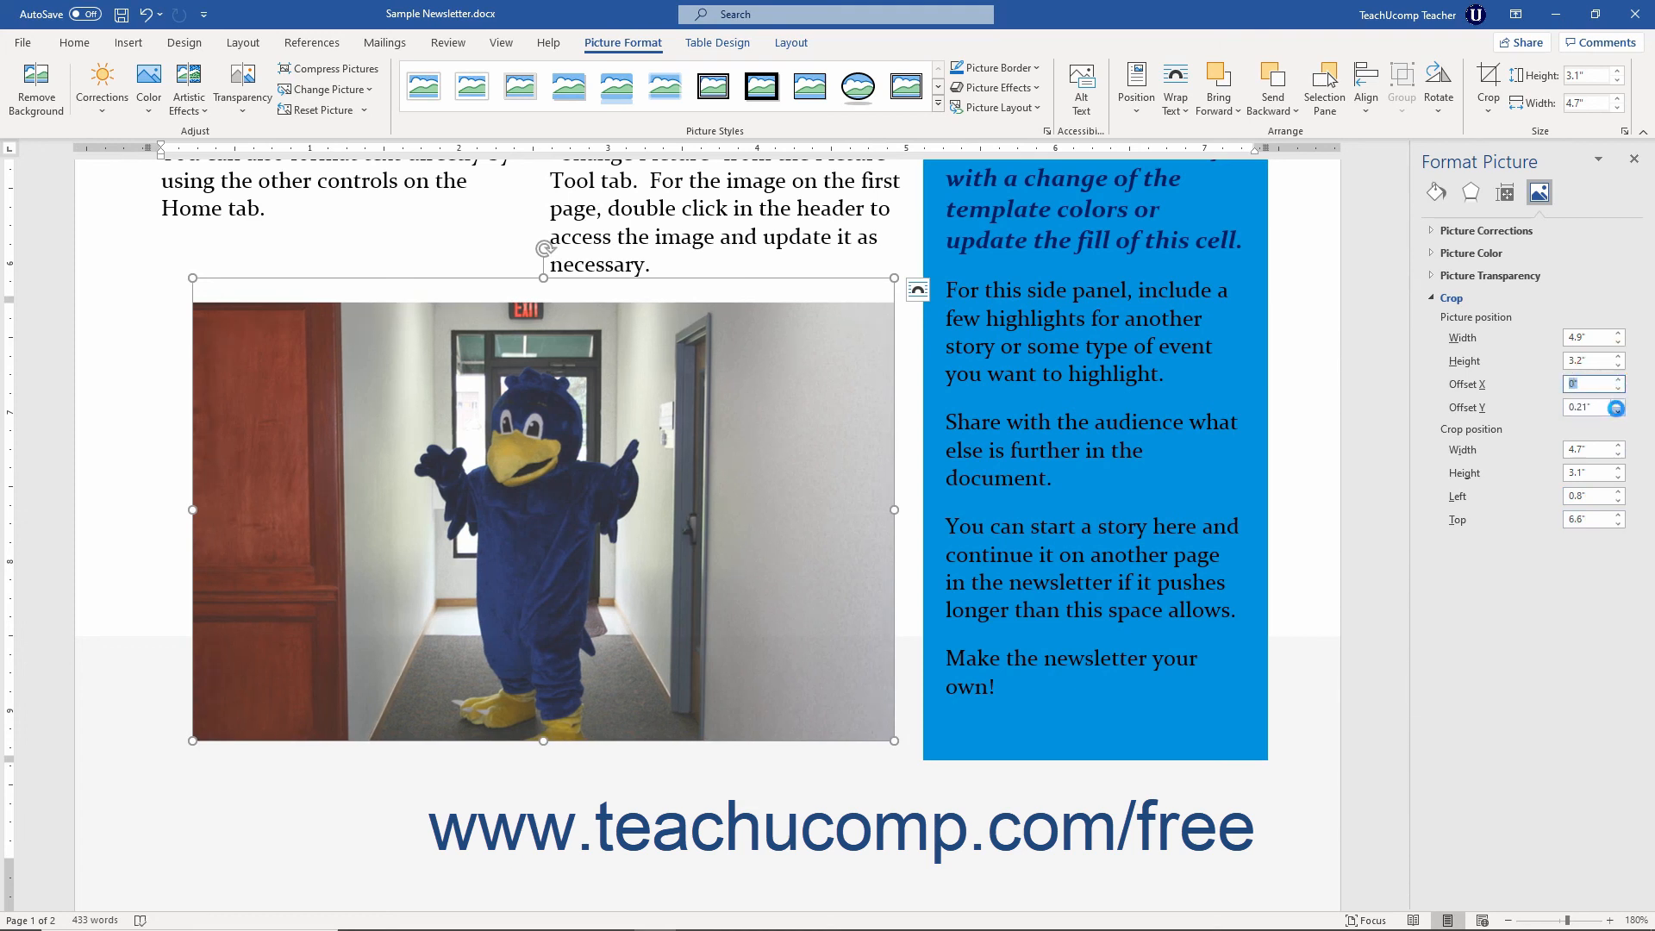
pyautogui.click(1618, 413)
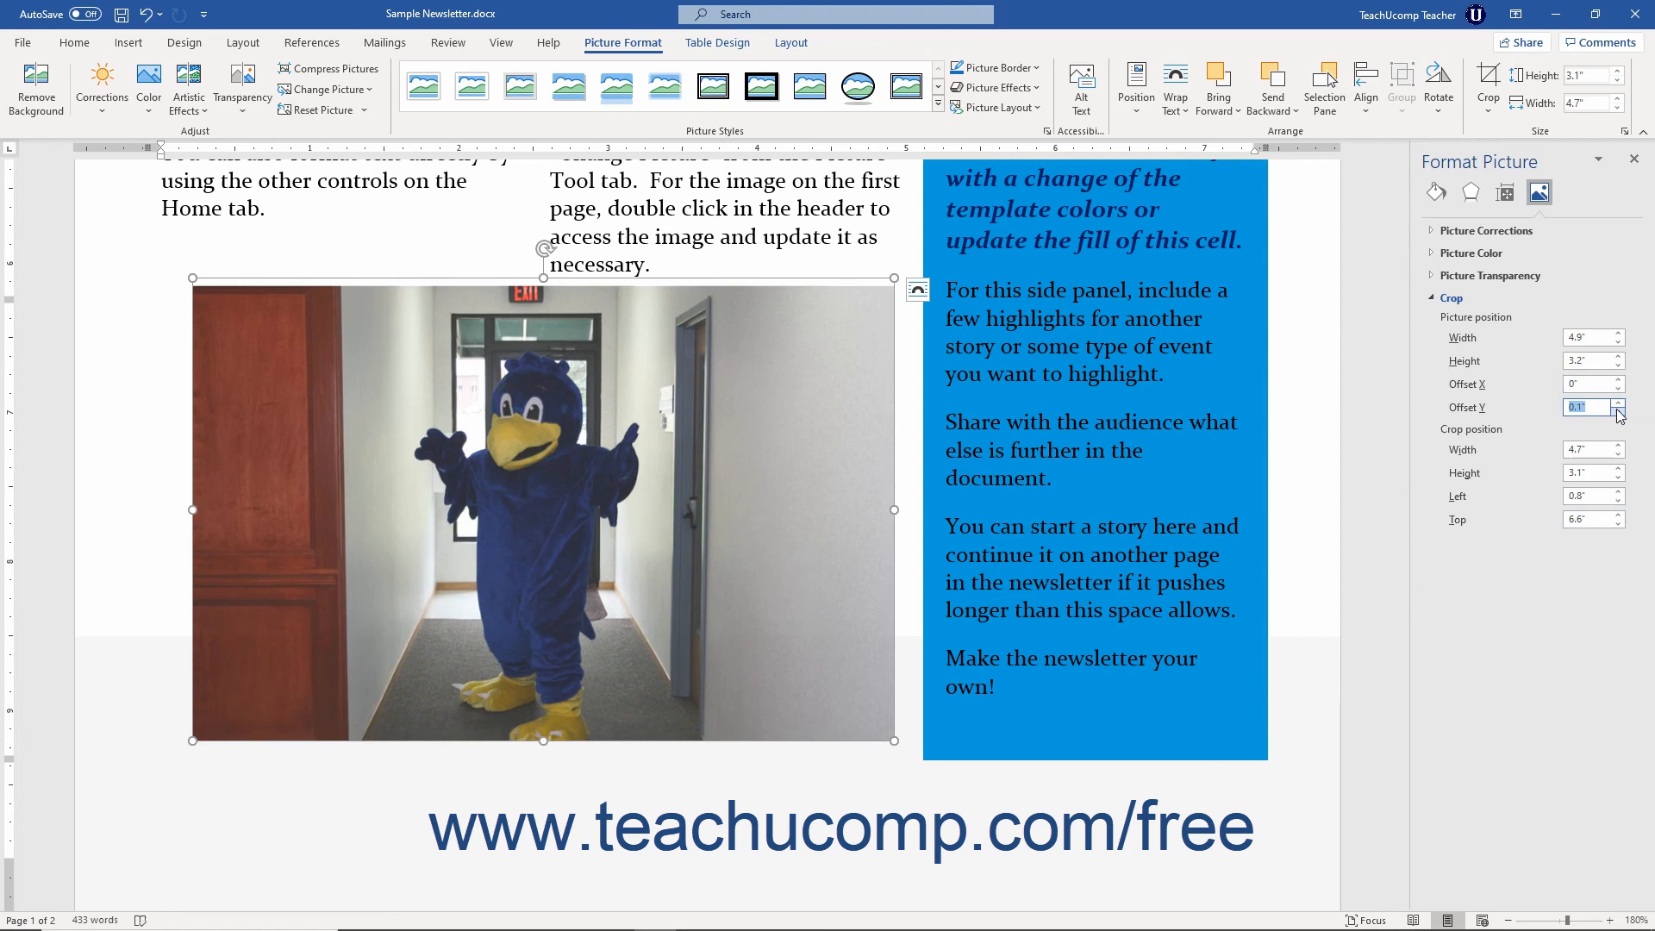
pyautogui.click(1619, 413)
pyautogui.click(1618, 413)
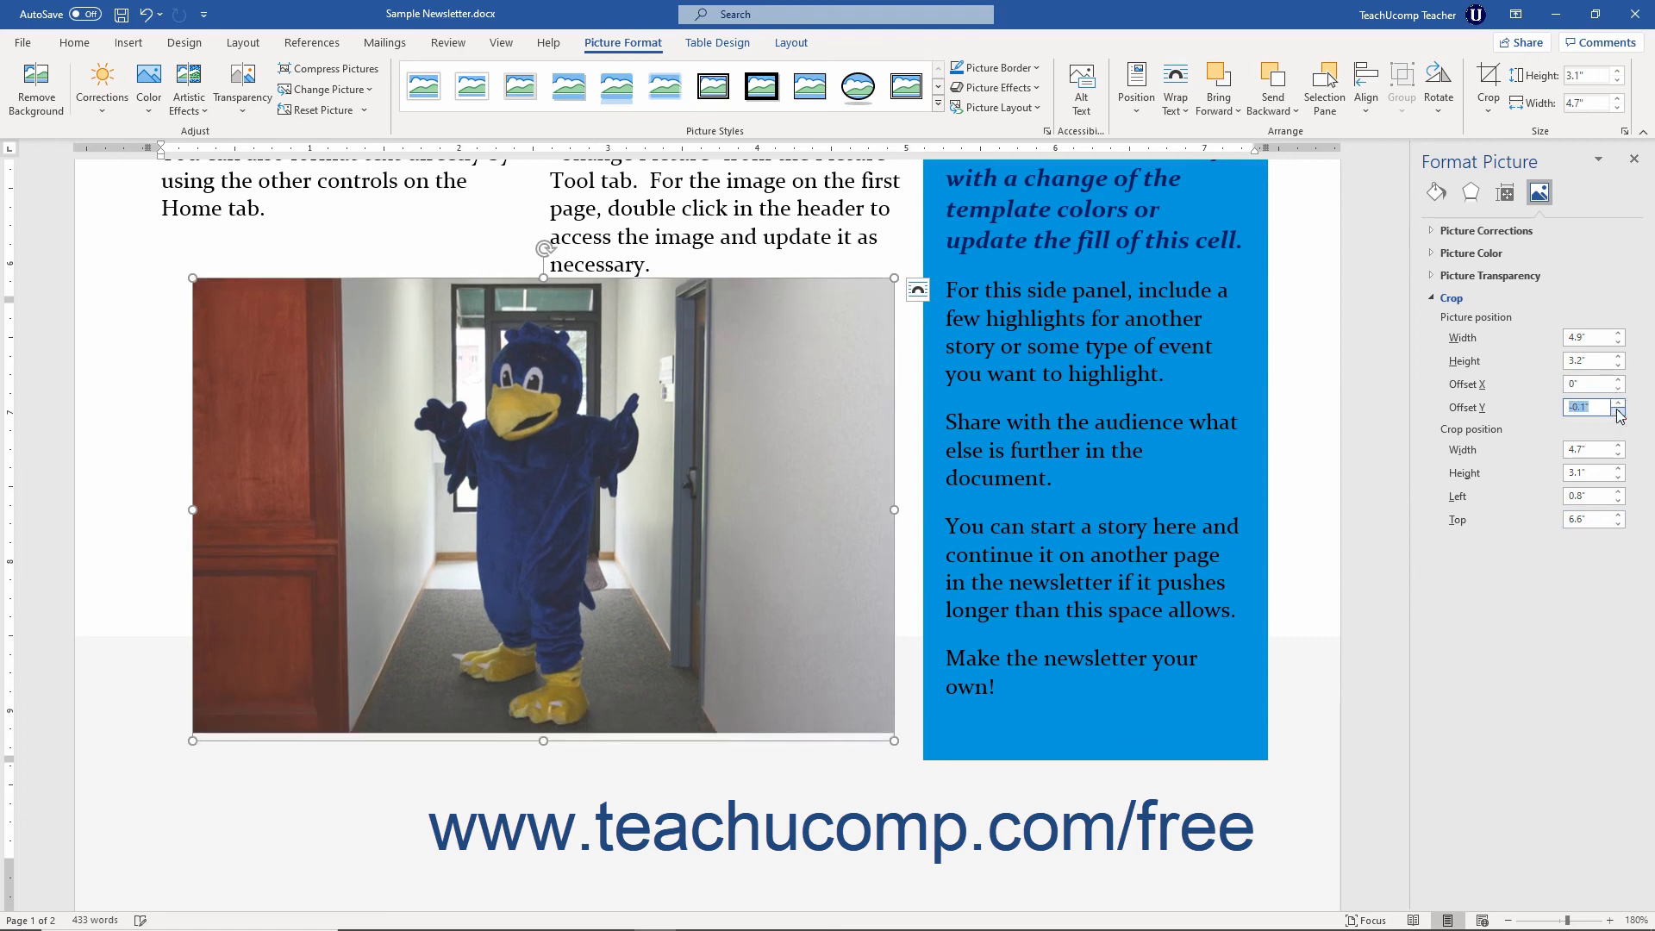